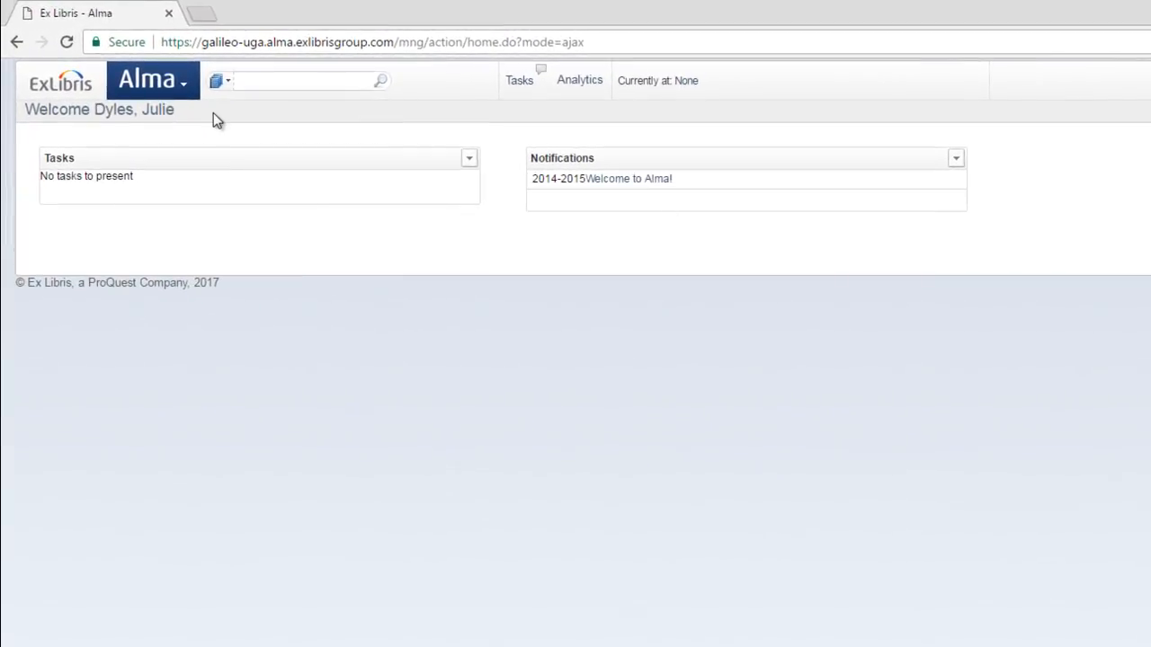
Run a repository search for titles containing "companion to miguel de unamuno"
{"action": "left_click", "coordinate": [190, 94]}
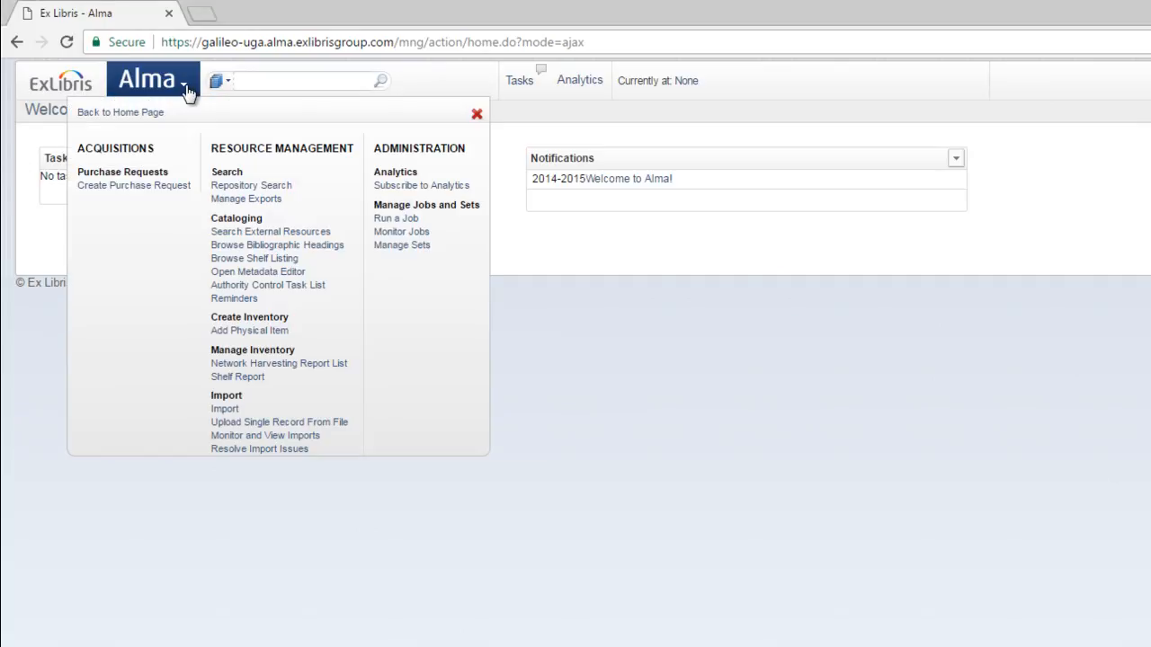
{"action": "left_click", "coordinate": [255, 189]}
{"action": "left_click", "coordinate": [597, 144]}
{"action": "left_click", "coordinate": [495, 182]}
{"action": "left_click", "coordinate": [699, 141]}
{"action": "type", "text": "compa"}
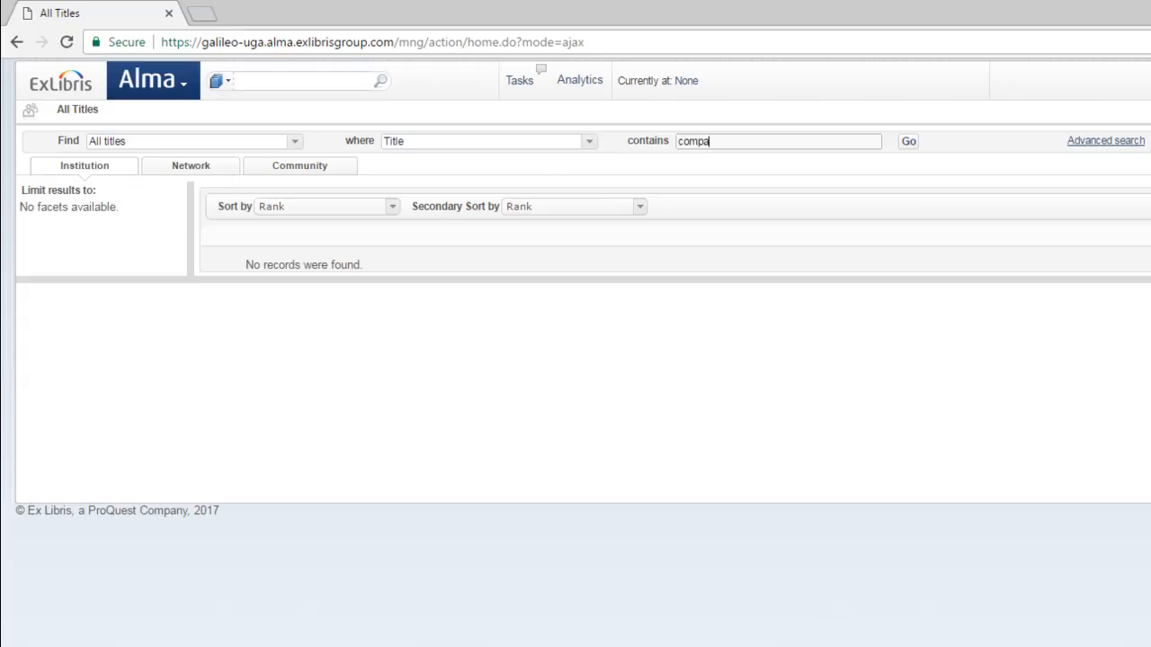
{"action": "type", "text": "nion to miguel de unamuno"}
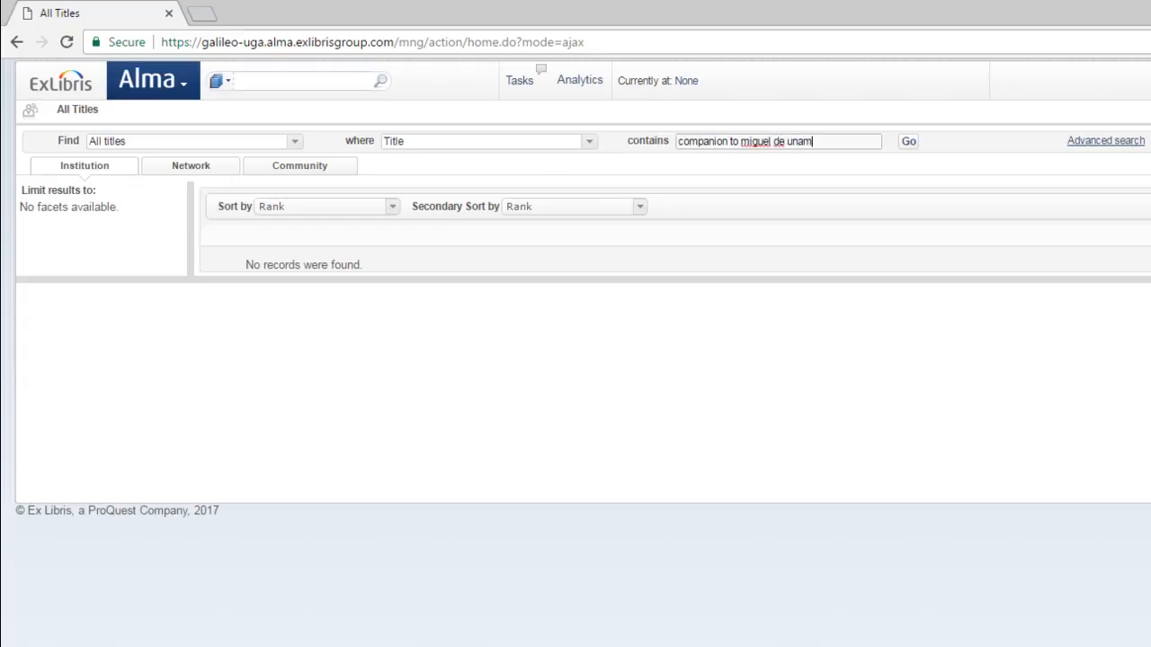
{"action": "left_click", "coordinate": [914, 141]}
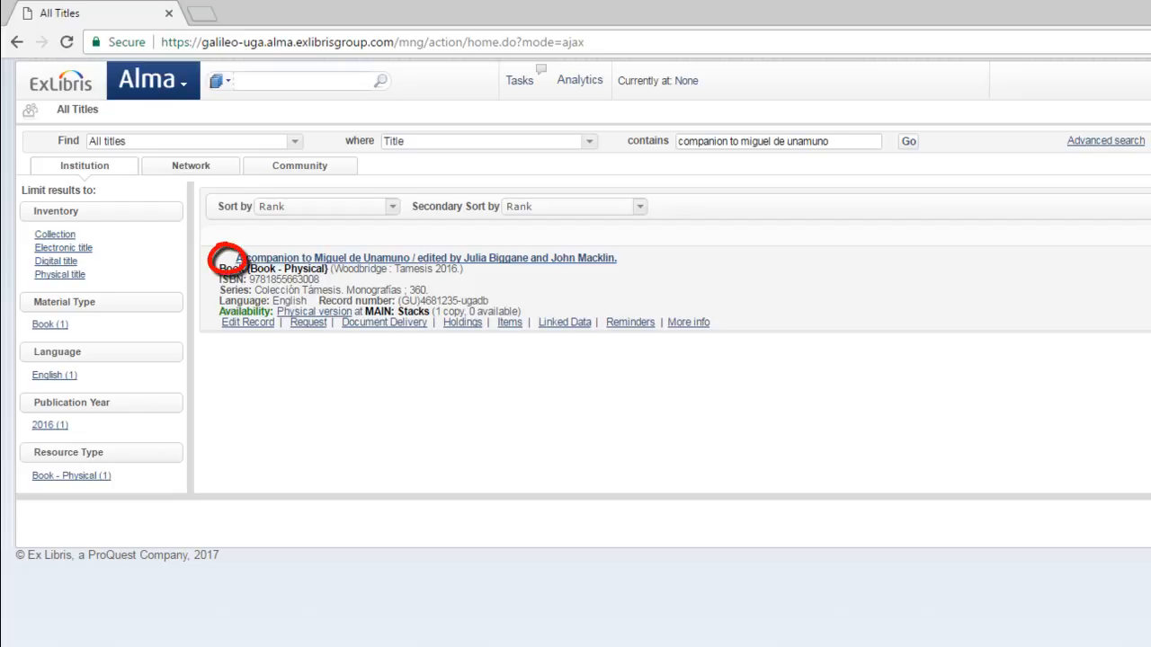
Open the record for "A companion to Miguel de Unamuno" and go back to the results list
{"action": "left_click", "coordinate": [544, 258]}
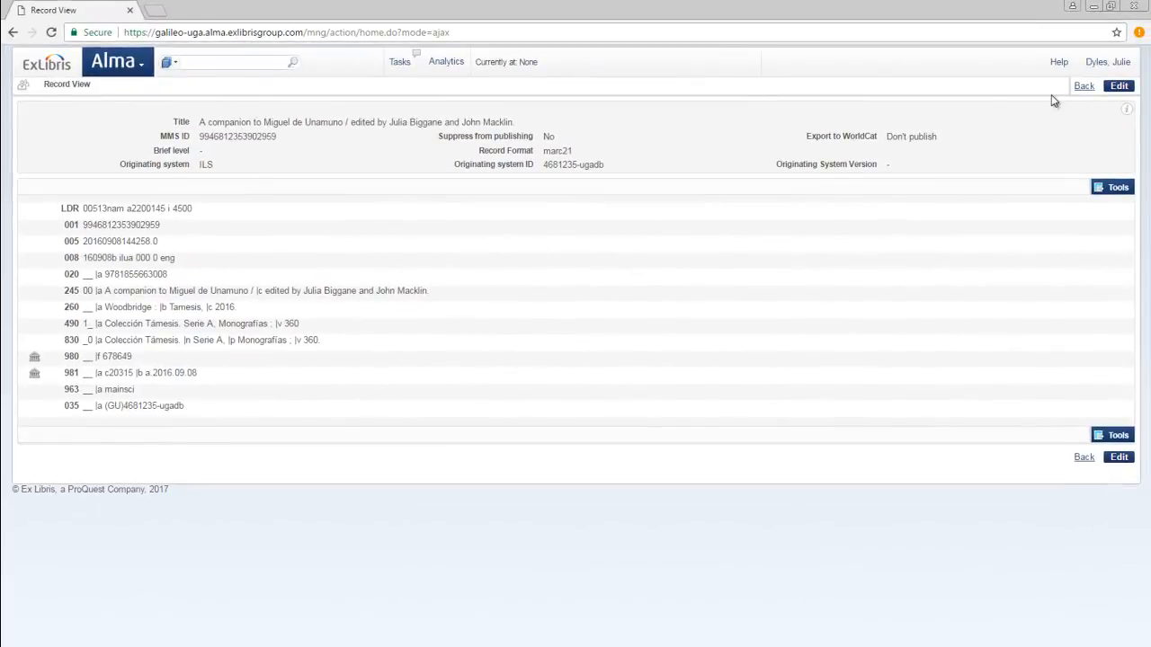
{"action": "left_click", "coordinate": [1085, 88]}
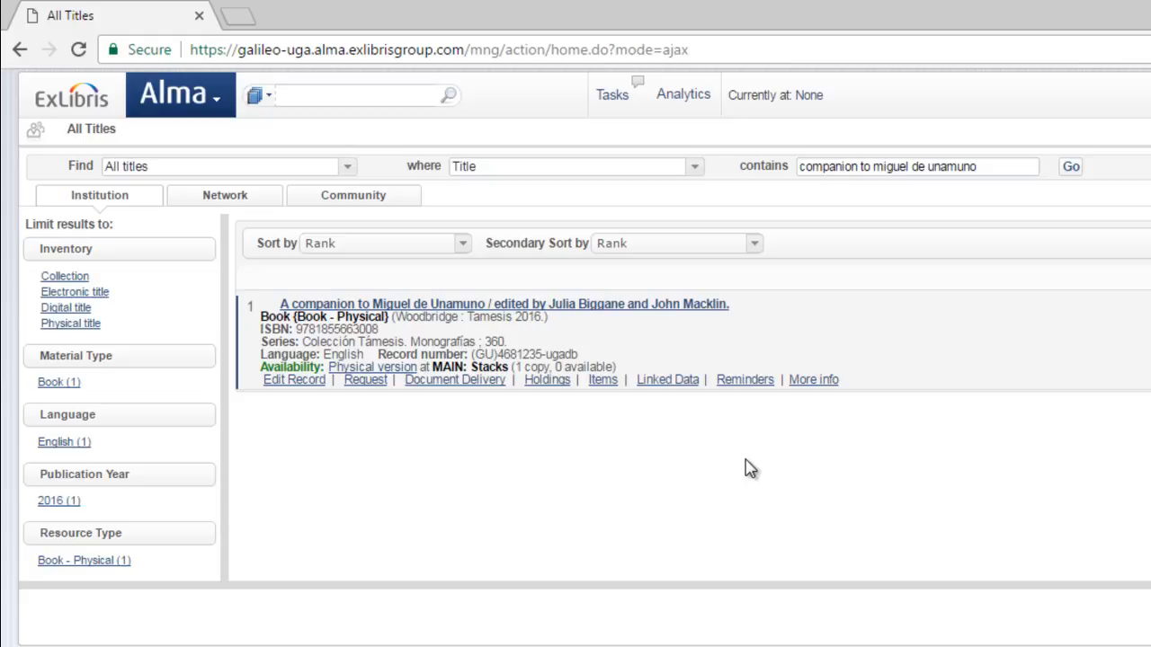
{"action": "left_click", "coordinate": [224, 195]}
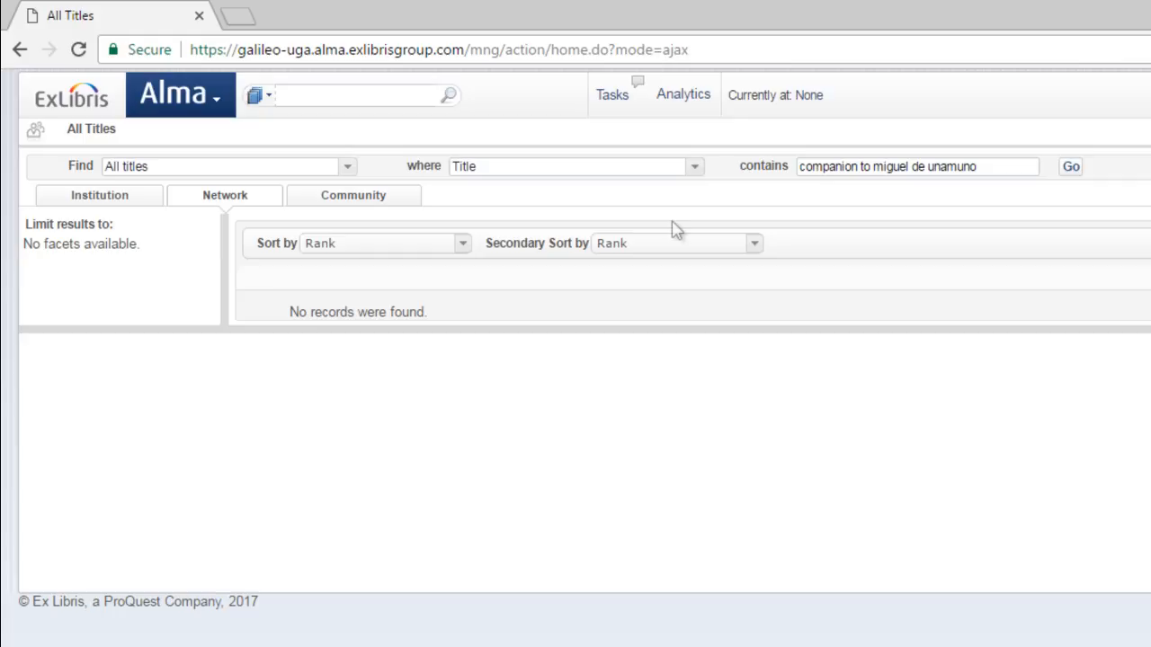
{"action": "left_click_drag", "start_coordinate": [991, 170], "coordinate": [767, 158]}
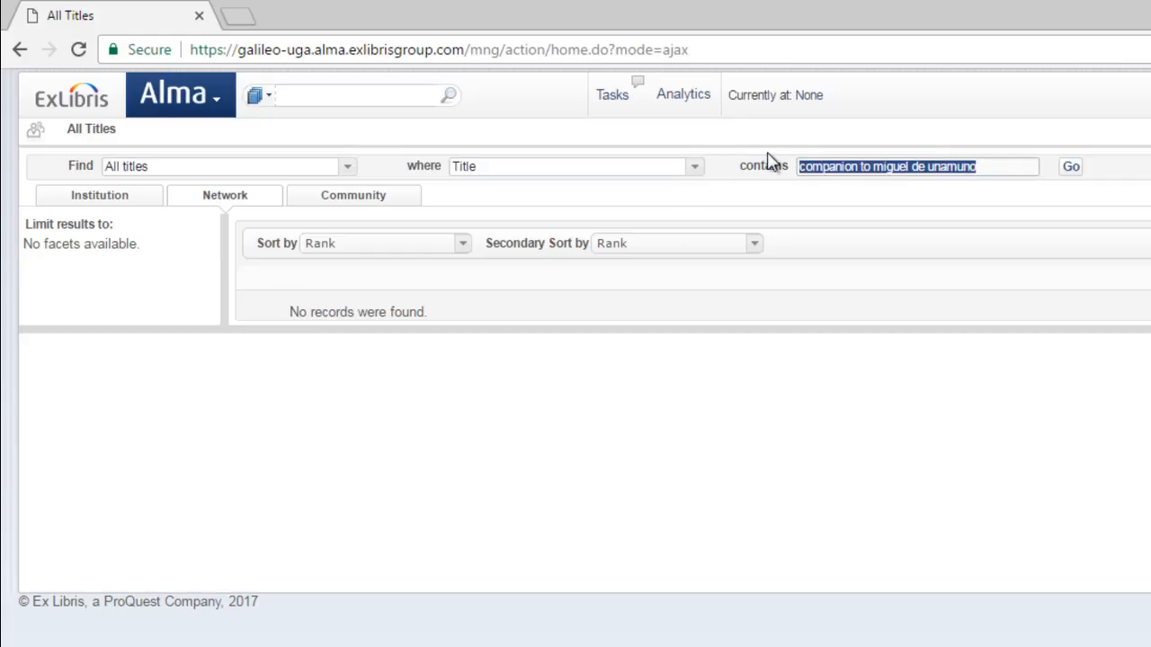
{"action": "key", "text": "BackSpace"}
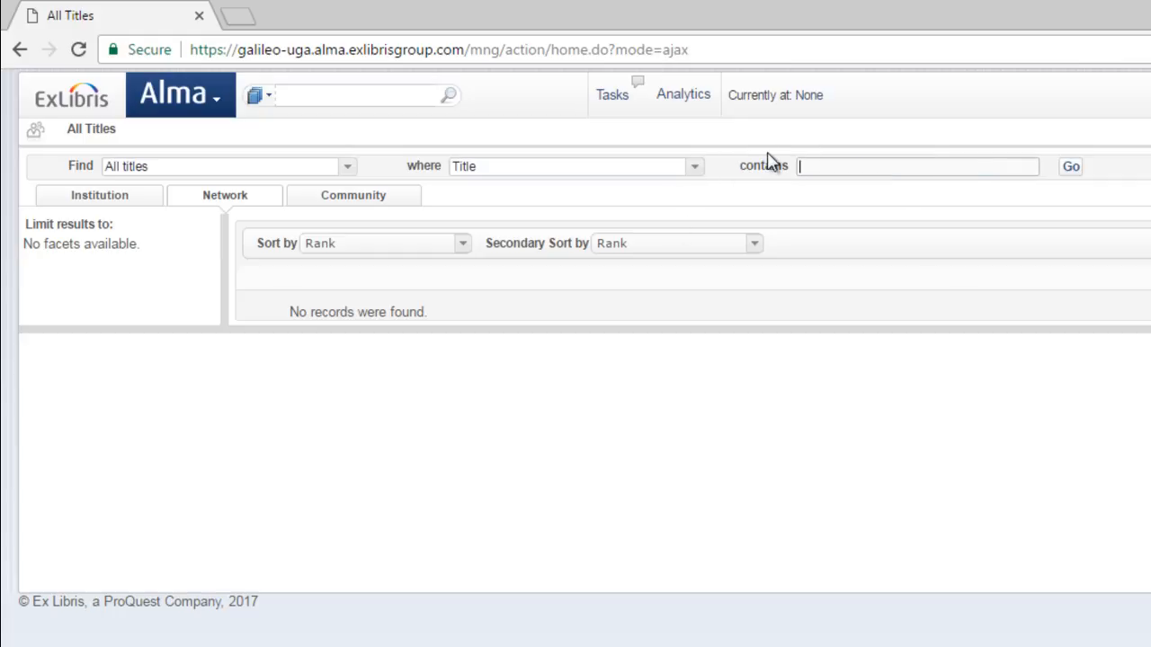
{"action": "type", "text": "9781855663008"}
{"action": "left_click", "coordinate": [698, 167]}
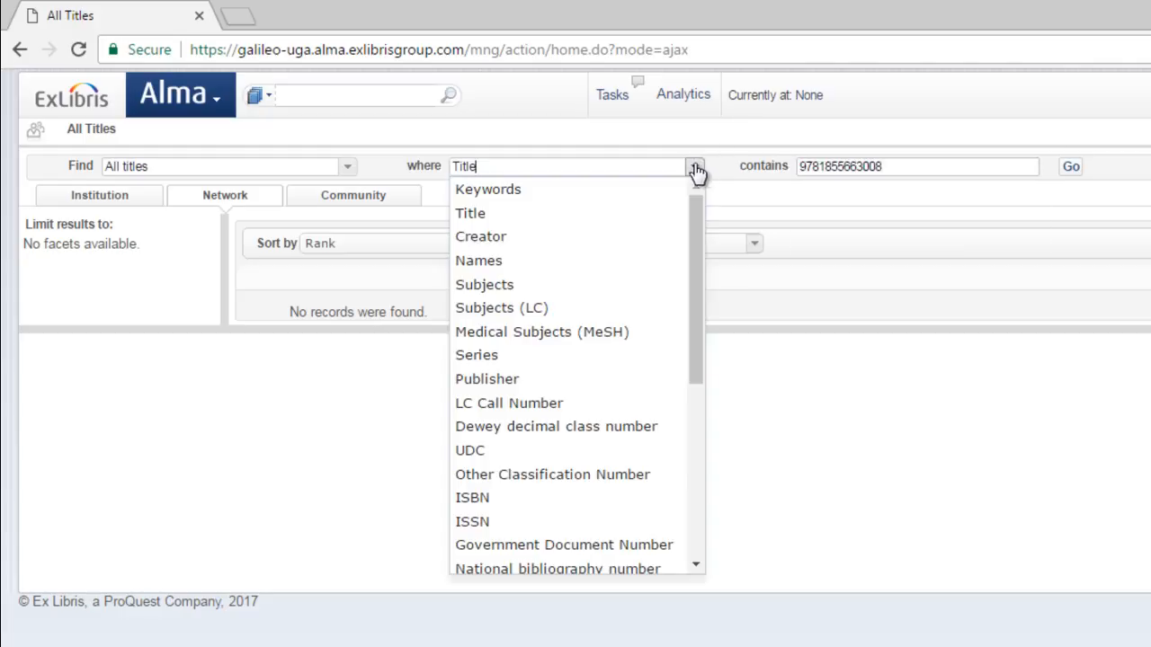
{"action": "left_click", "coordinate": [484, 503]}
{"action": "left_click", "coordinate": [1072, 167]}
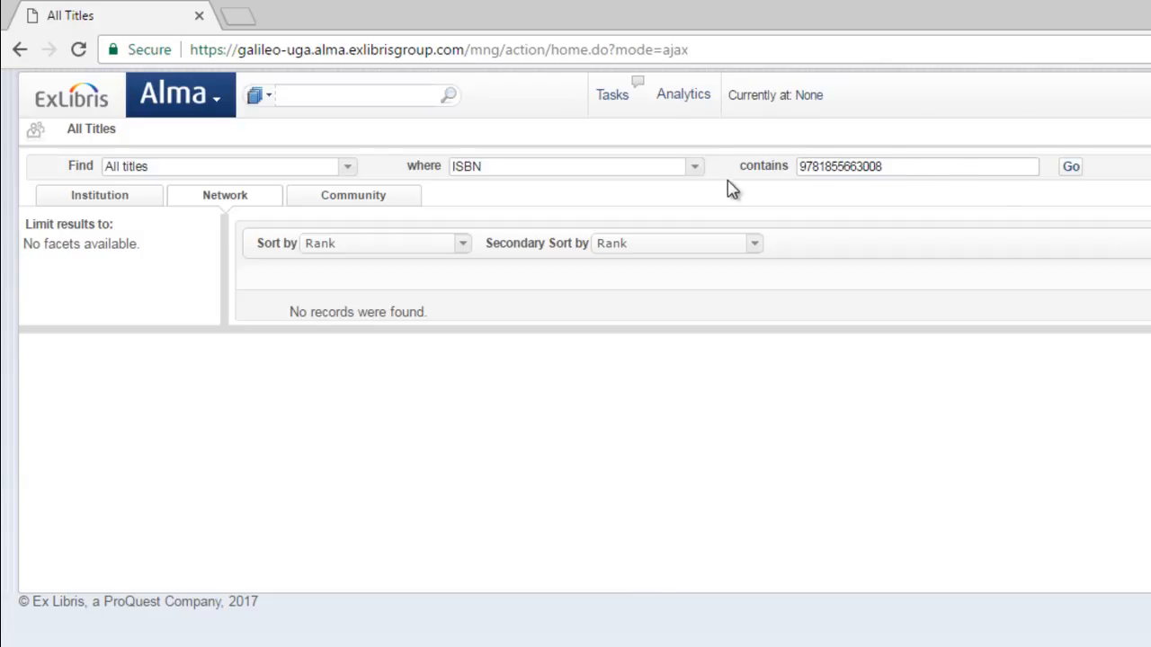
{"action": "left_click", "coordinate": [695, 168]}
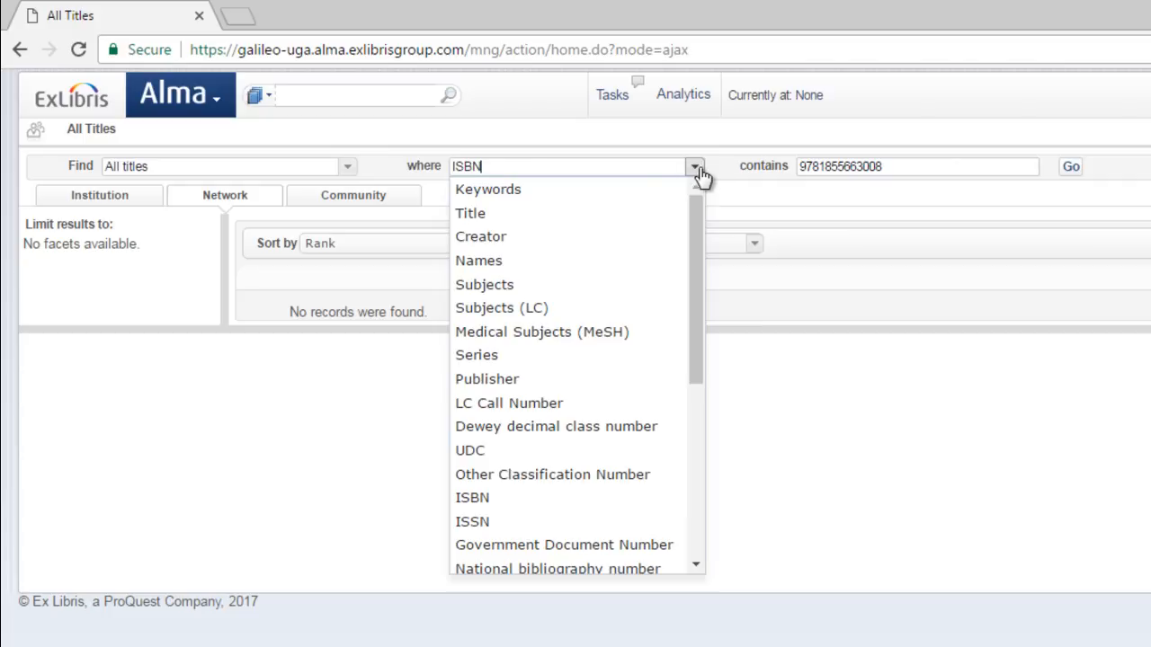
{"action": "left_click", "coordinate": [555, 237]}
{"action": "left_click_drag", "start_coordinate": [885, 164], "coordinate": [761, 172]}
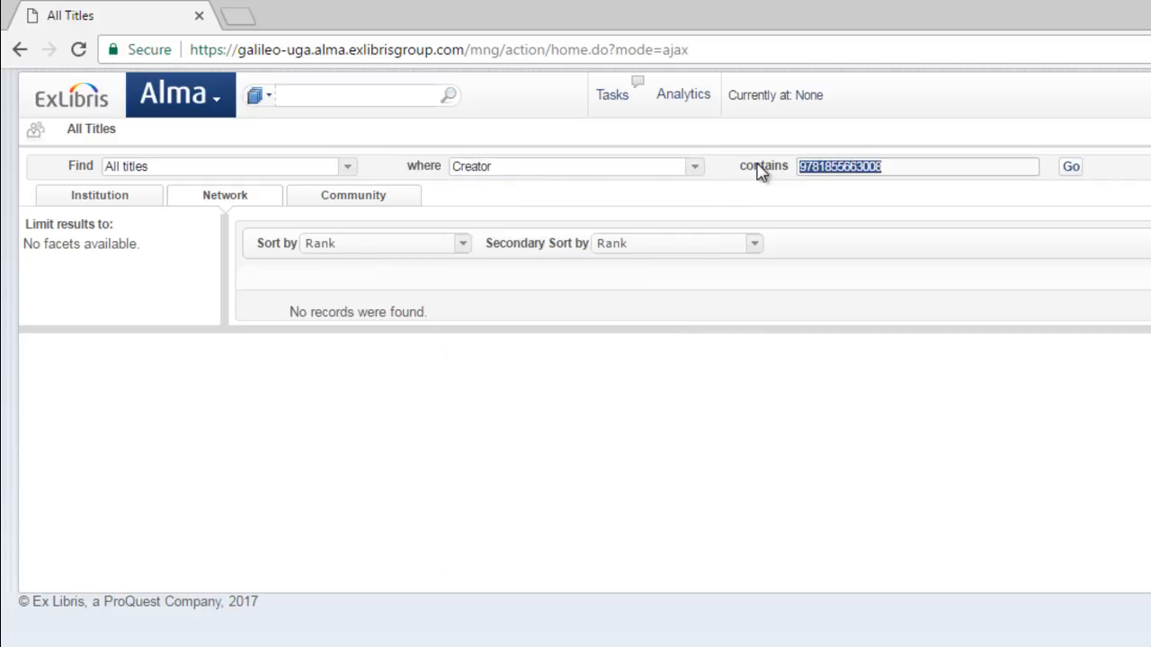
{"action": "type", "text": "biggane, jul"}
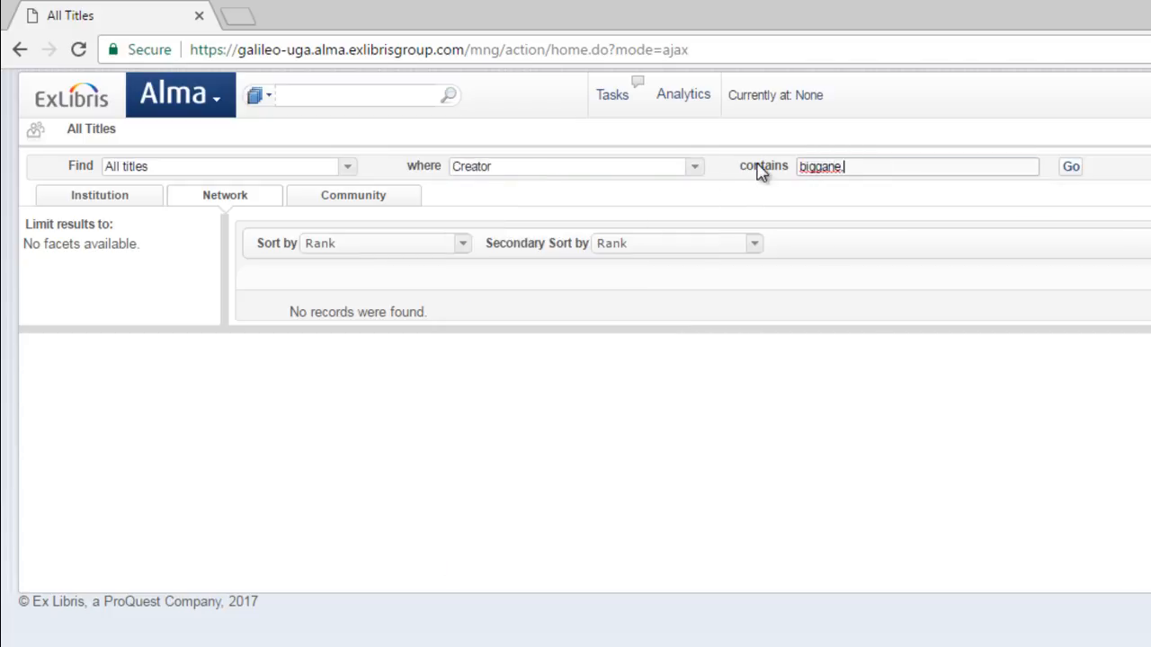
{"action": "type", "text": "ia"}
{"action": "left_click", "coordinate": [1072, 170]}
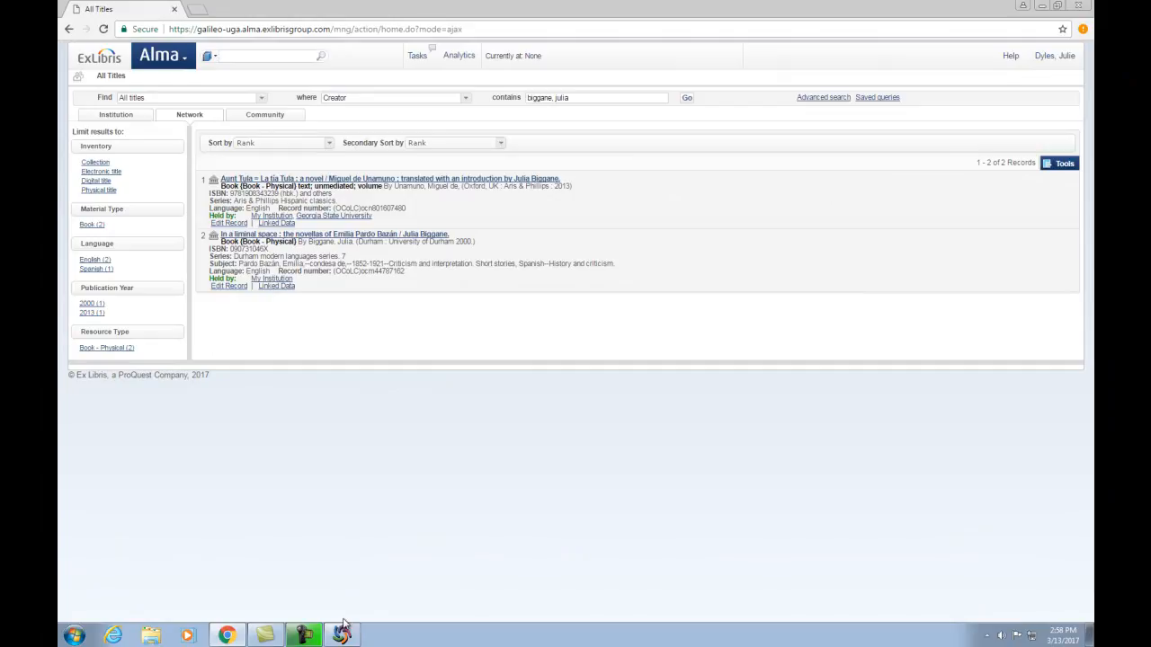
Switch to OCLC Connexion and search WorldCat for the title "companion to miguel de unamuno"
{"action": "left_click", "coordinate": [349, 636]}
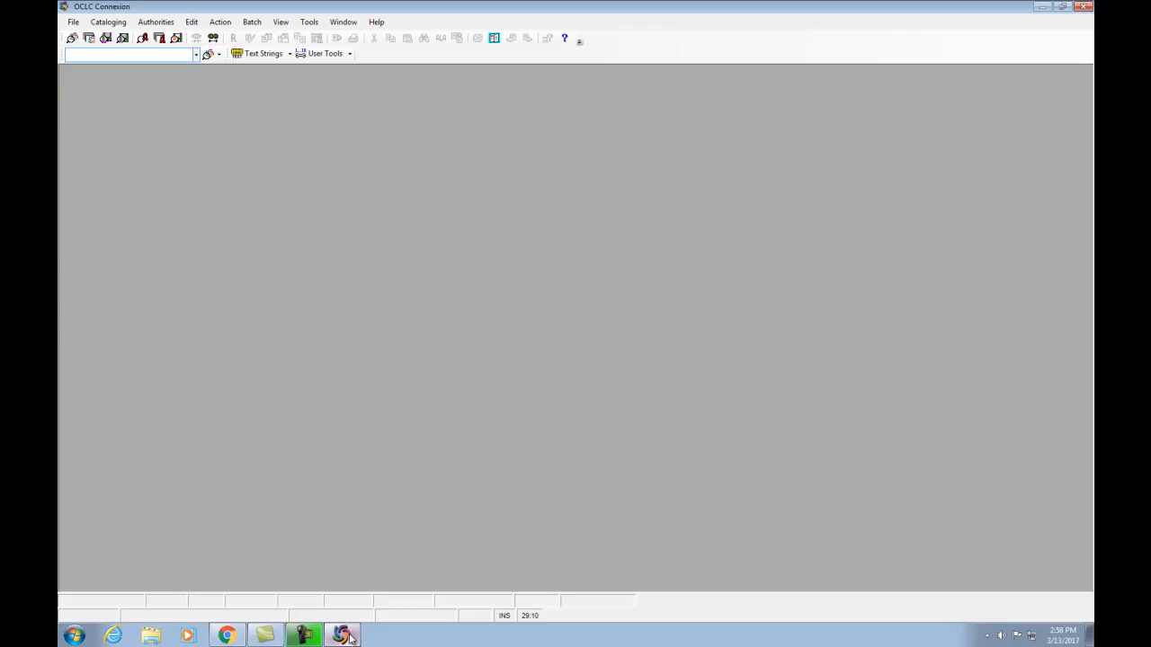
{"action": "key", "text": "F2"}
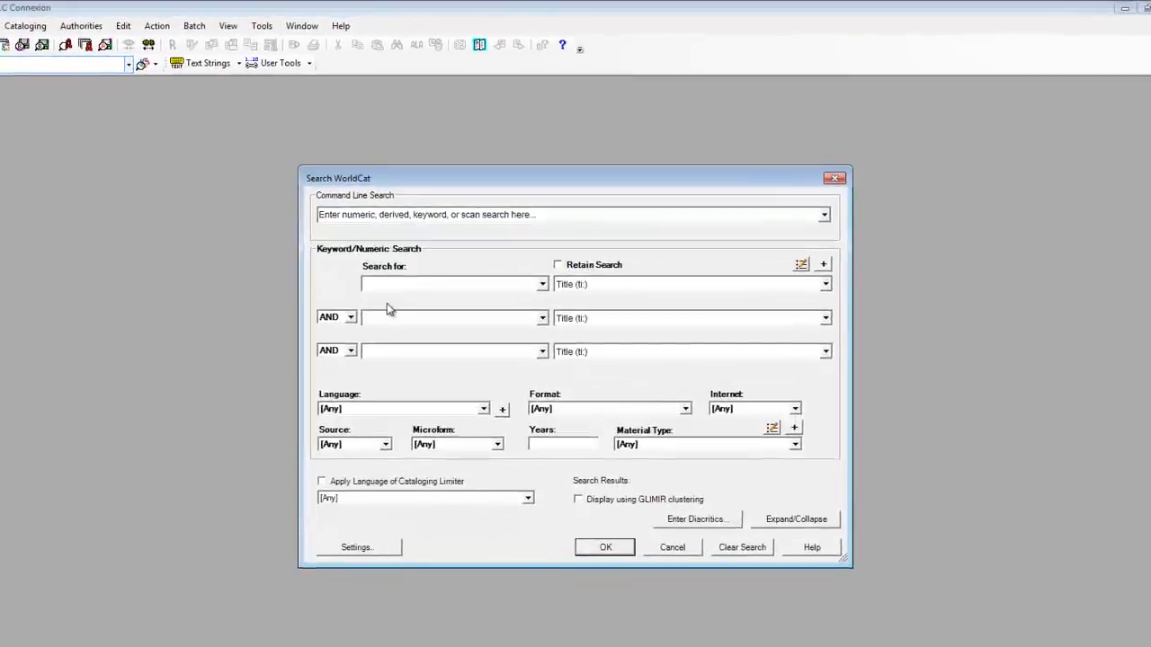
{"action": "type", "text": "compan"}
{"action": "type", "text": "ion to miguel d"}
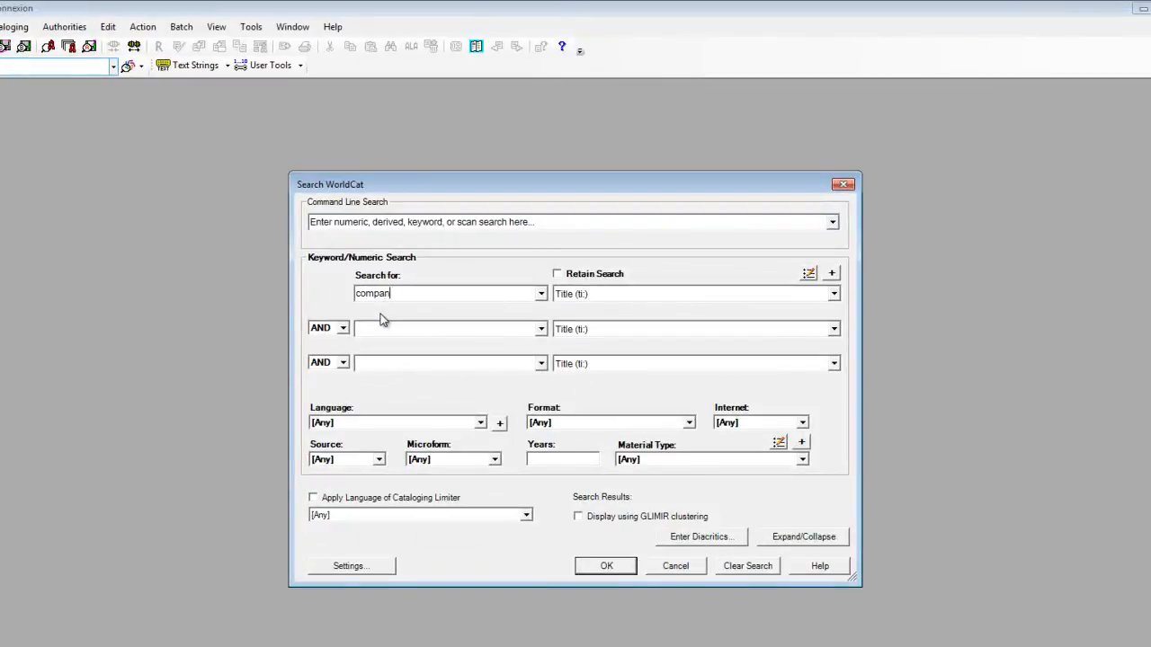
{"action": "type", "text": "e cervantes"}
{"action": "key", "text": "Return"}
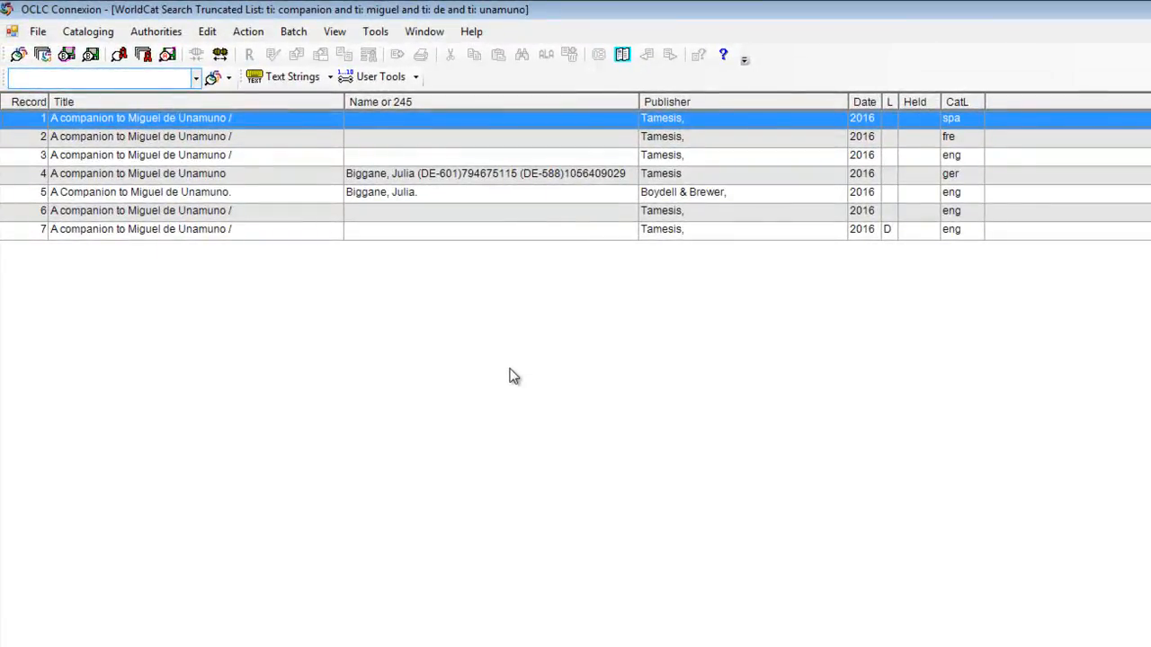
Open the seventh WorldCat record (Tamesis, 2016, English) and scroll through its fields
{"action": "left_click", "coordinate": [679, 232]}
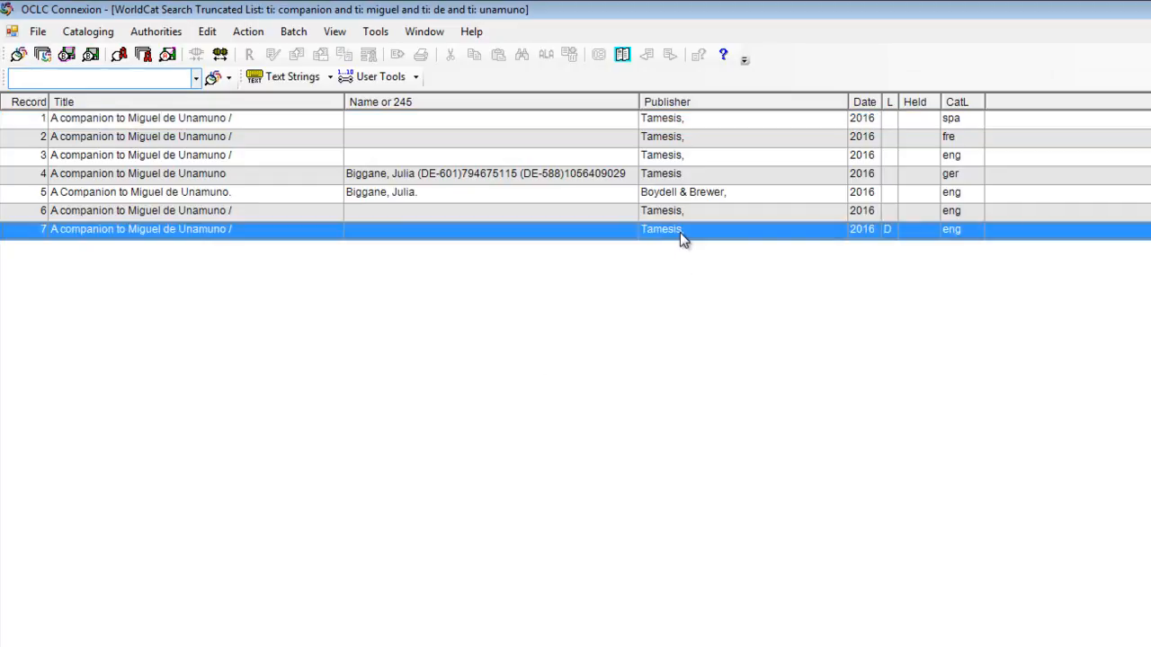
{"action": "key", "text": "Return"}
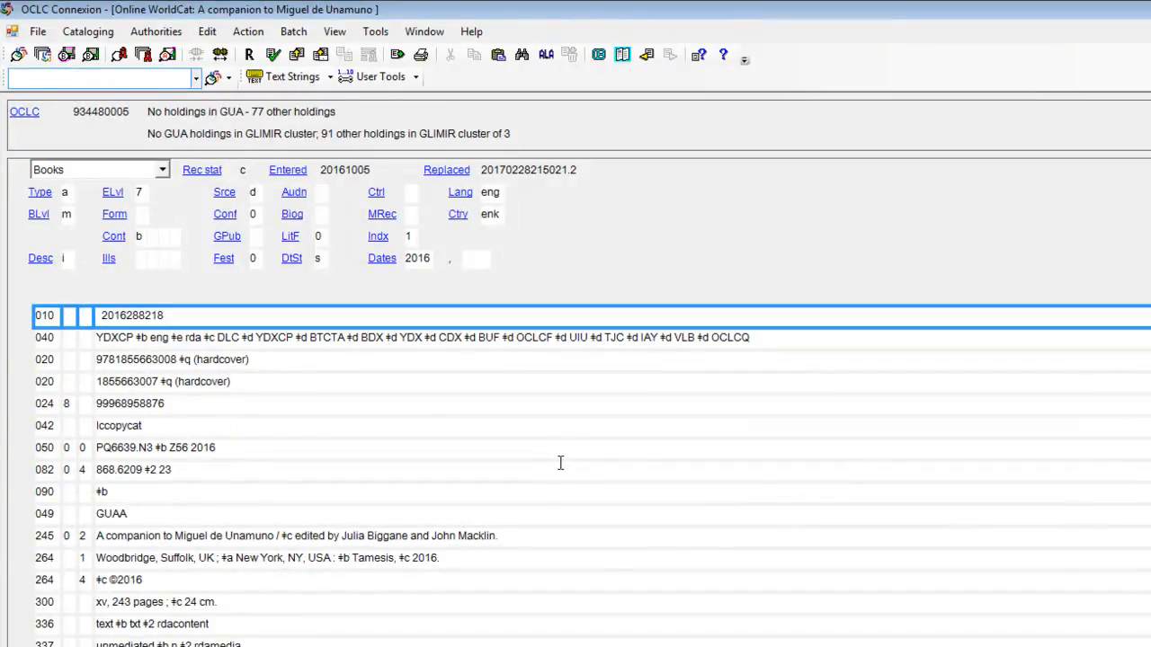
{"action": "scroll", "coordinate": [560, 463], "scroll_direction": "down", "scroll_amount": 1}
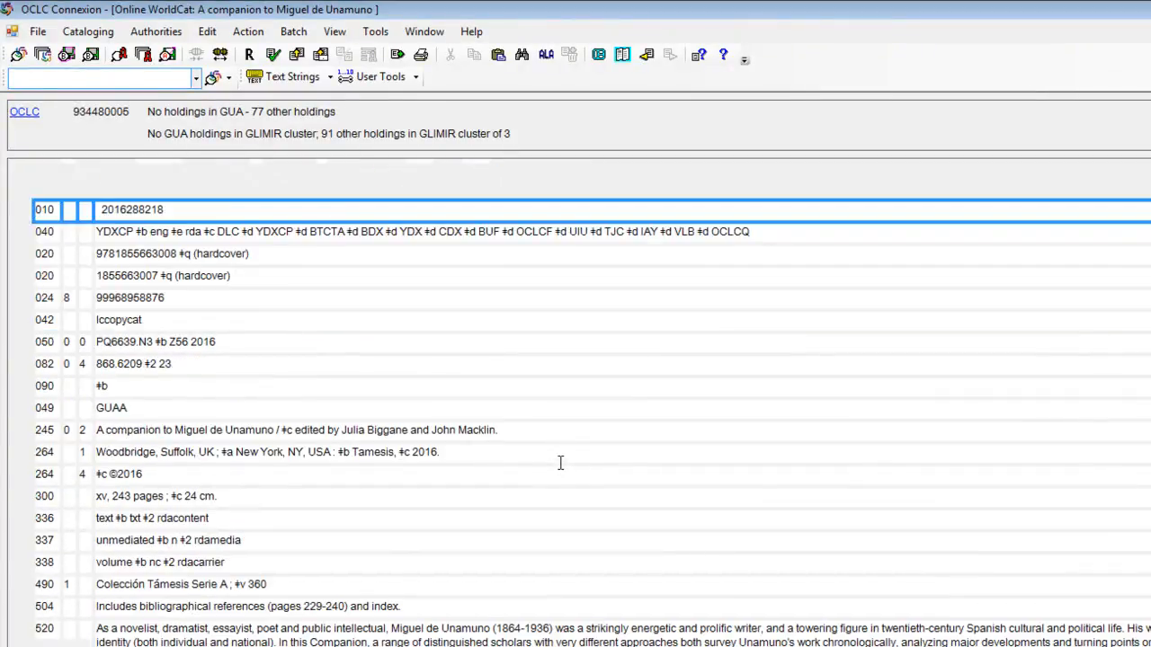
{"action": "scroll", "coordinate": [360, 297], "scroll_direction": "up", "scroll_amount": 1}
Select the record's OCLC number 934480005, then switch back to the browser
{"action": "left_click", "coordinate": [134, 111]}
{"action": "double_click", "coordinate": [134, 111]}
{"action": "key", "text": "ctrl+c"}
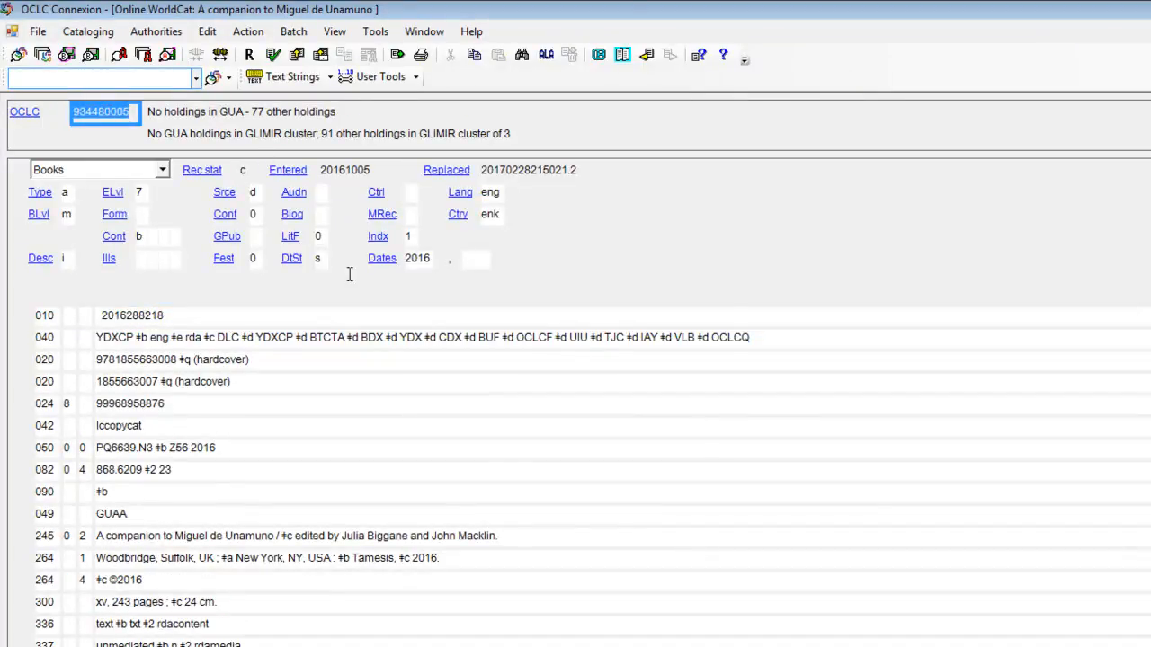
{"action": "left_click", "coordinate": [546, 534]}
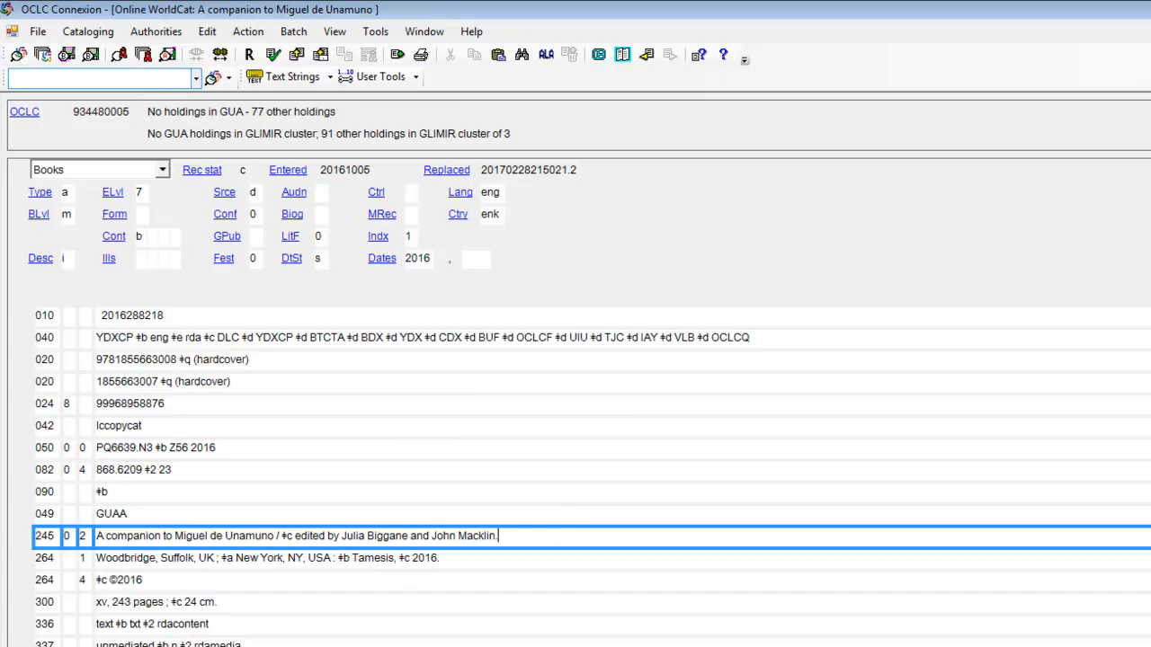
{"action": "key", "text": "alt+Tab"}
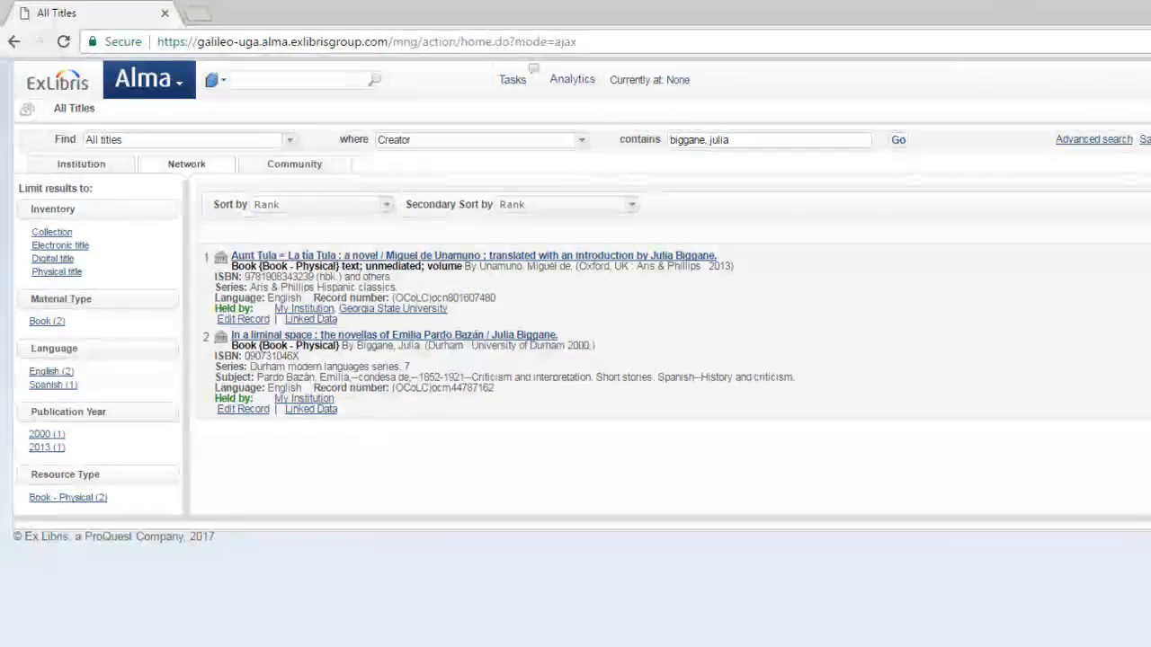
Run a new repository search by Title for "companion to miguel de unamuno"
{"action": "left_click", "coordinate": [180, 88]}
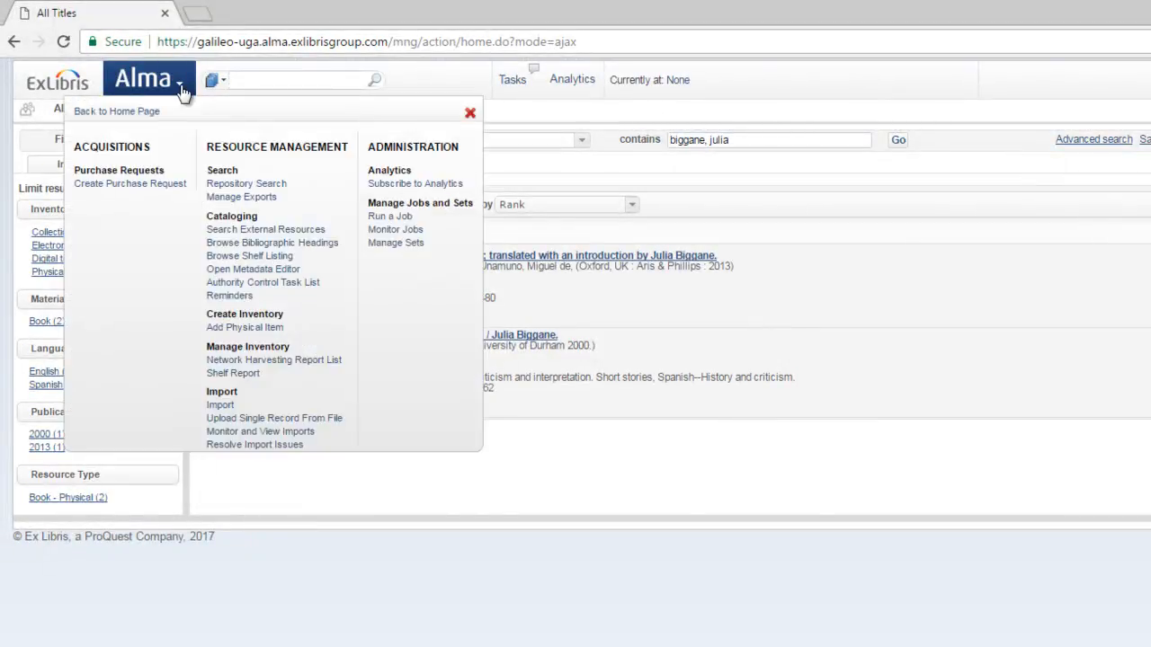
{"action": "left_click", "coordinate": [232, 183]}
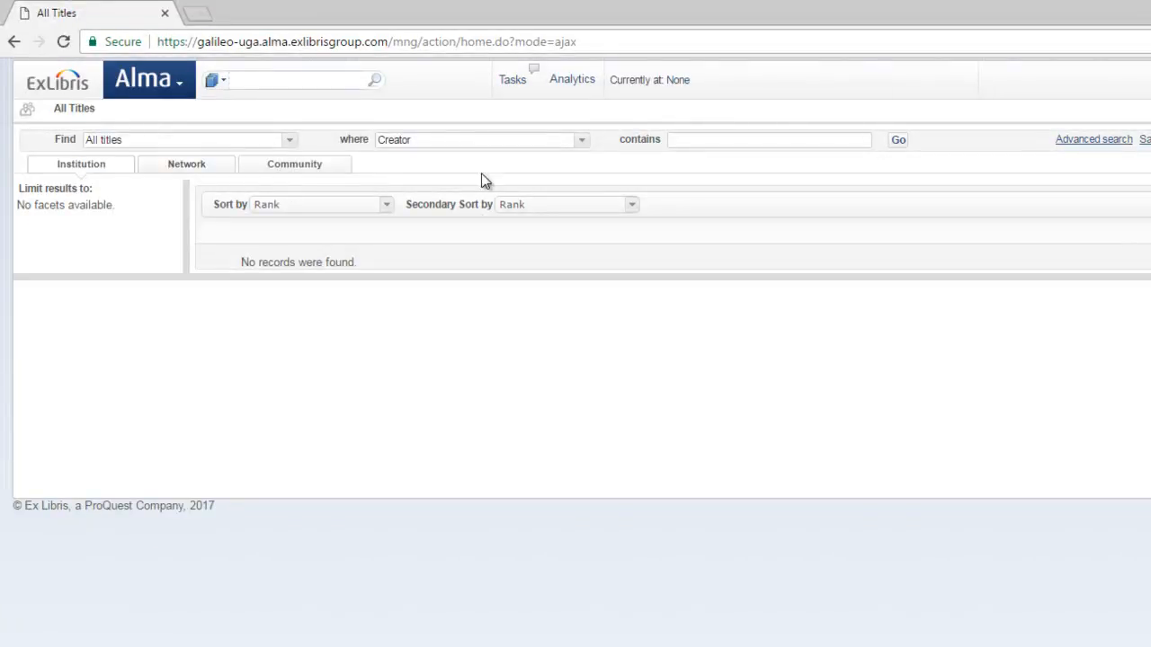
{"action": "left_click", "coordinate": [580, 142]}
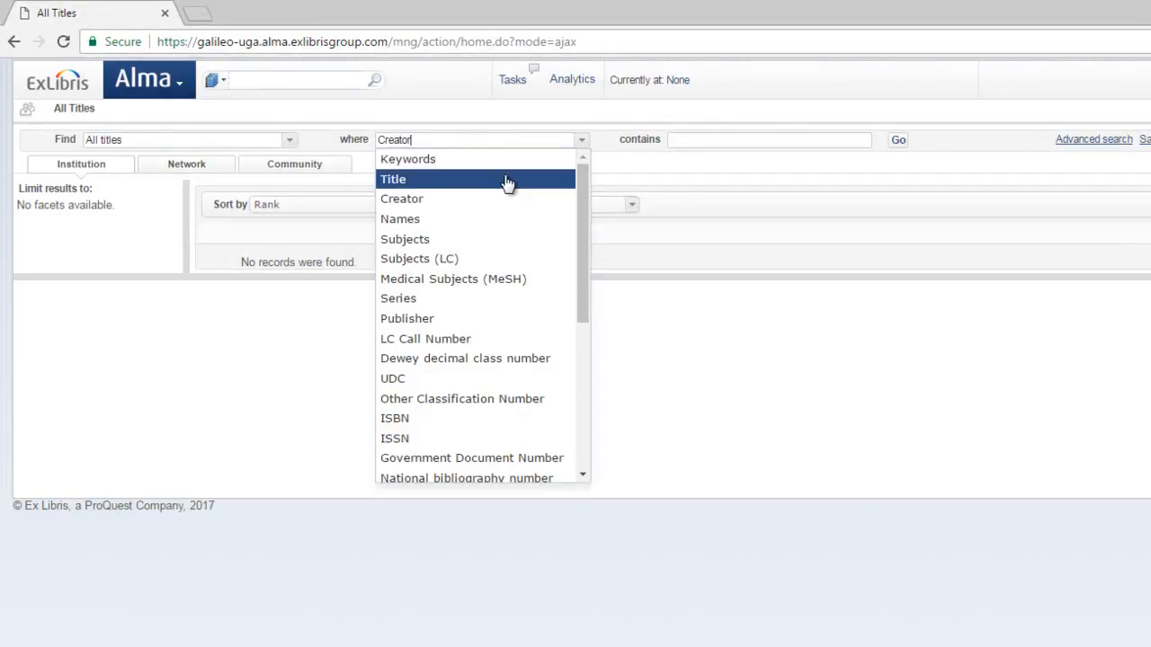
{"action": "left_click", "coordinate": [506, 179]}
{"action": "left_click", "coordinate": [691, 141]}
{"action": "type", "text": "companion to miguel de unamuno"}
{"action": "left_click", "coordinate": [751, 160]}
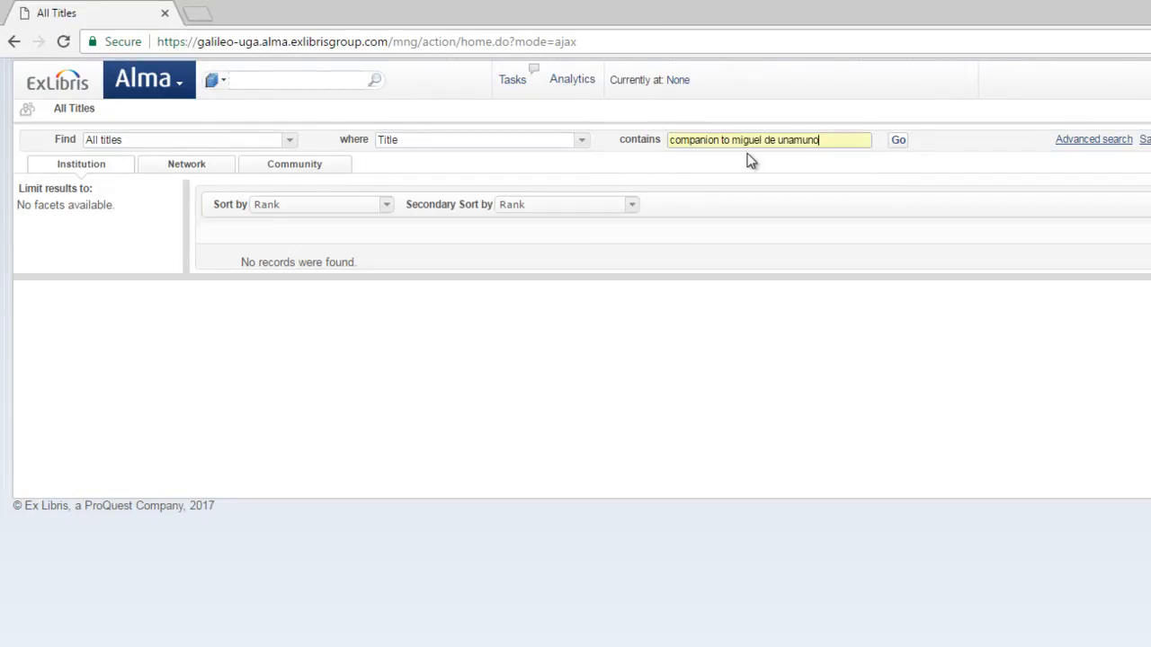
{"action": "left_click", "coordinate": [900, 139]}
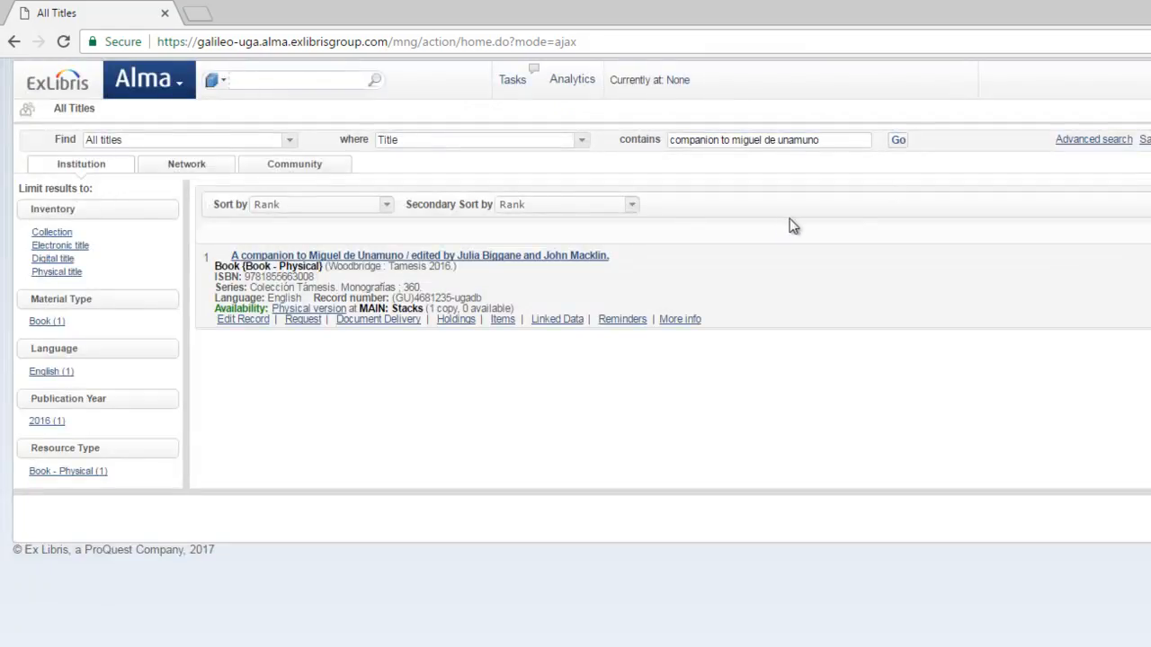
Open the found bibliographic record and start editing it in the metadata editor
{"action": "left_click", "coordinate": [538, 258]}
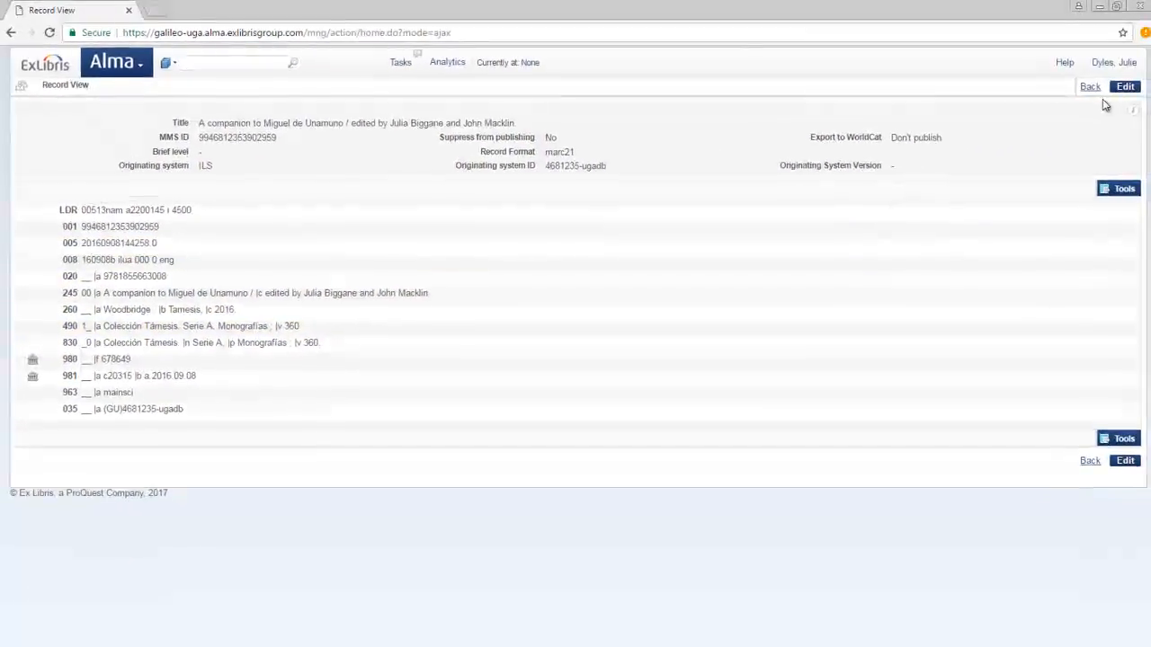
{"action": "left_click", "coordinate": [1114, 87]}
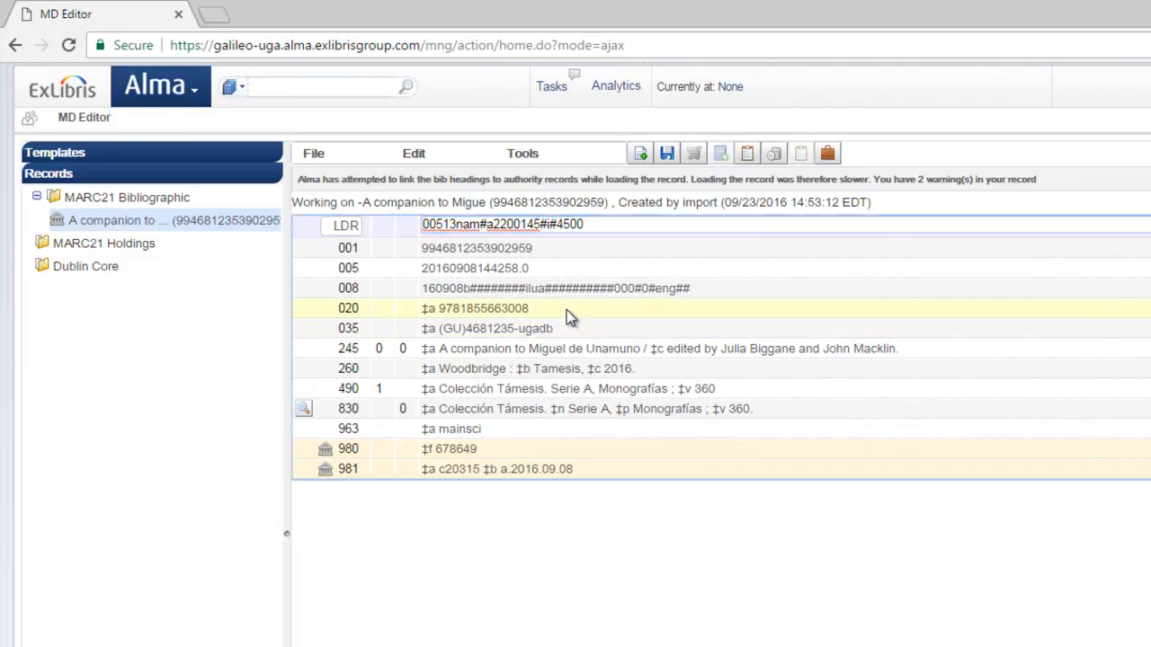
Add a new 035 field after the 020 field containing ‡a (OCoLC)934480005 with the pasted OCLC number
{"action": "left_click", "coordinate": [567, 310]}
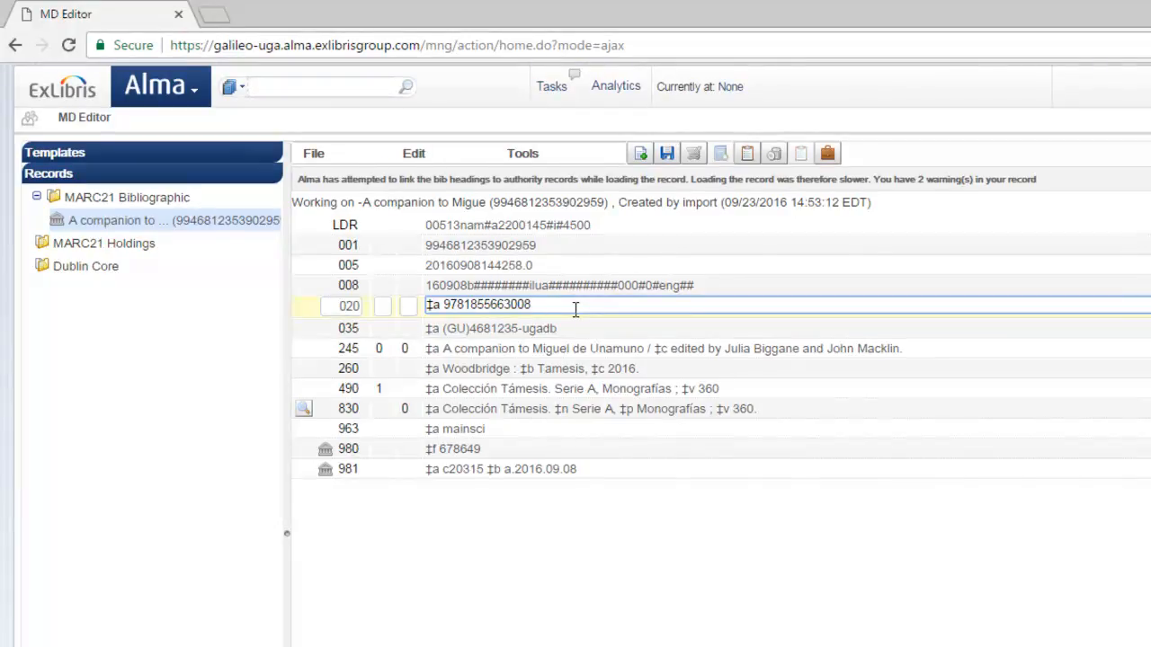
{"action": "left_click", "coordinate": [416, 154]}
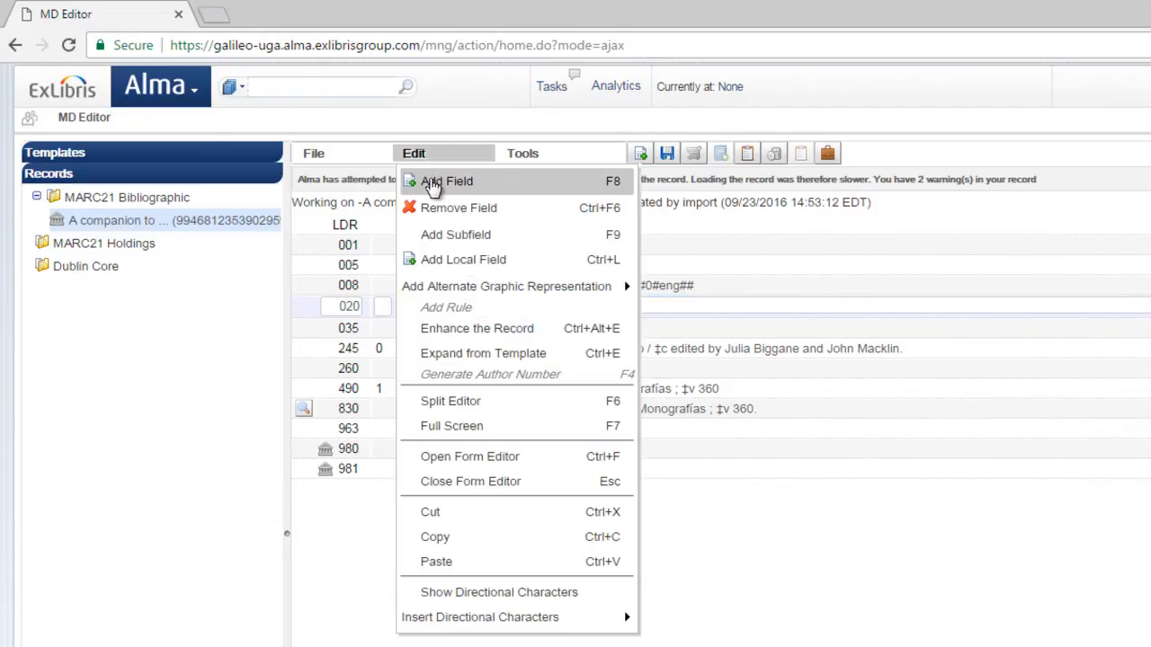
{"action": "left_click", "coordinate": [432, 183]}
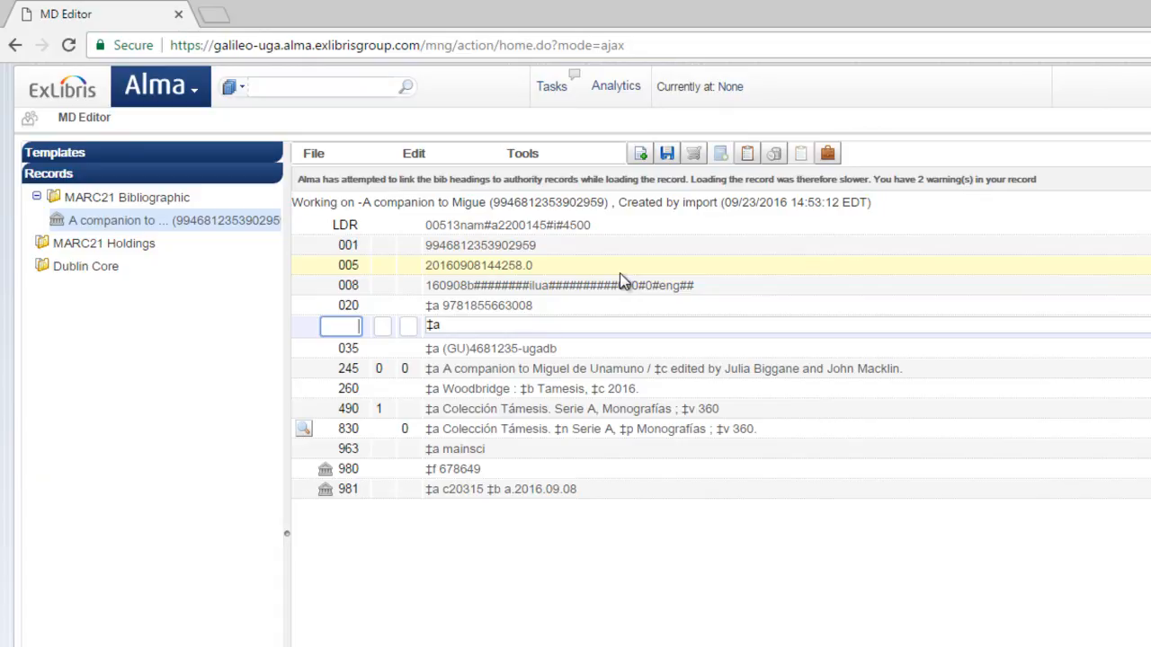
{"action": "type", "text": "035"}
{"action": "left_click", "coordinate": [485, 326]}
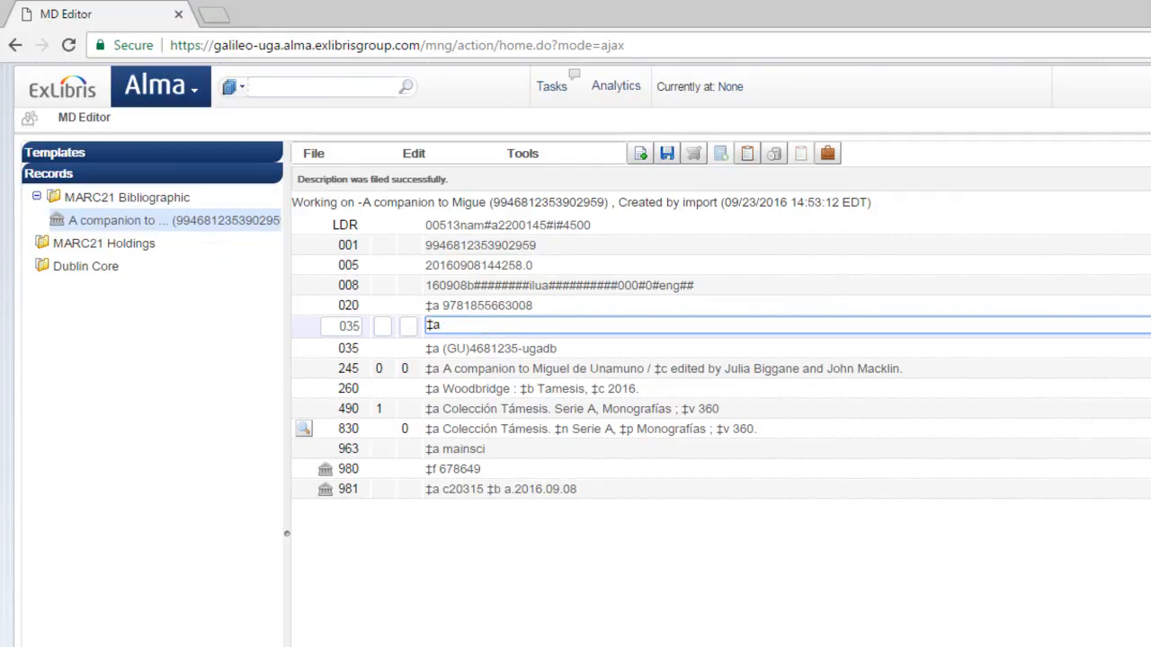
{"action": "type", "text": "(OCoLC)"}
{"action": "key", "text": "ctrl+v"}
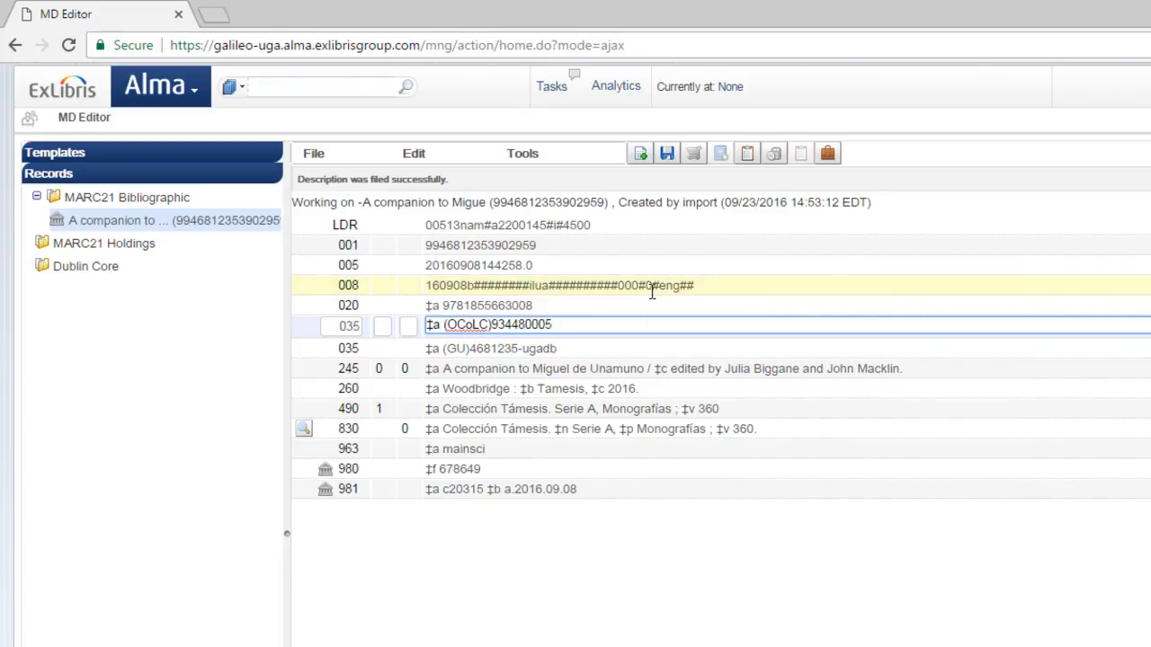
Save the bibliographic record
{"action": "left_click", "coordinate": [669, 158]}
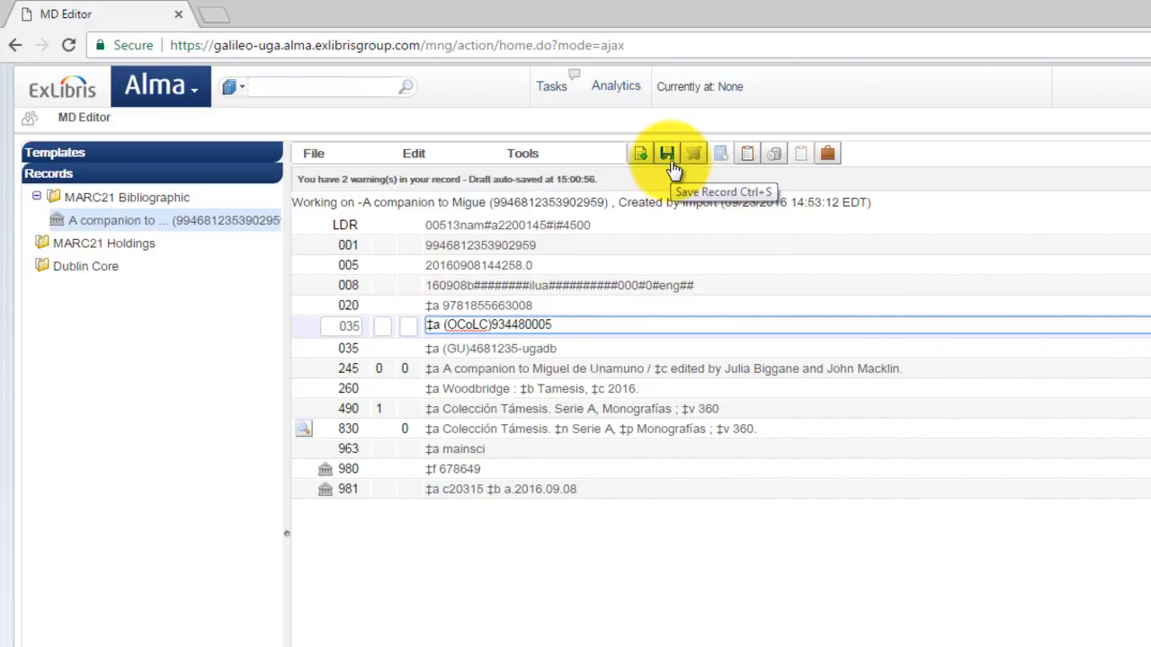
{"action": "left_click", "coordinate": [324, 158]}
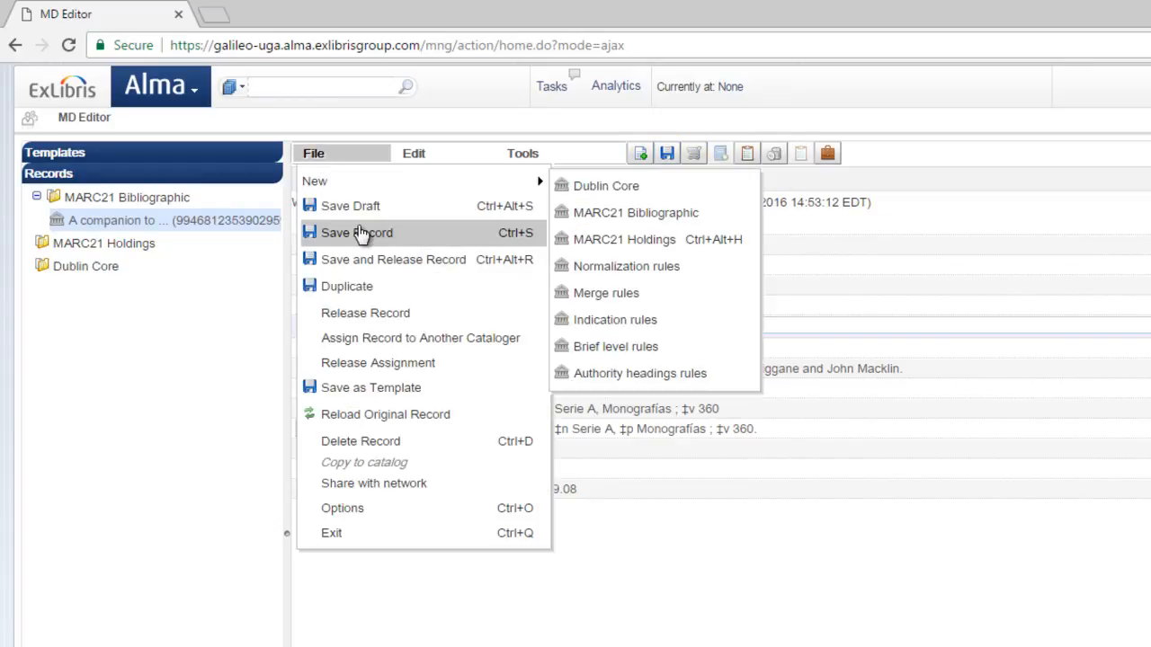
{"action": "left_click", "coordinate": [825, 280]}
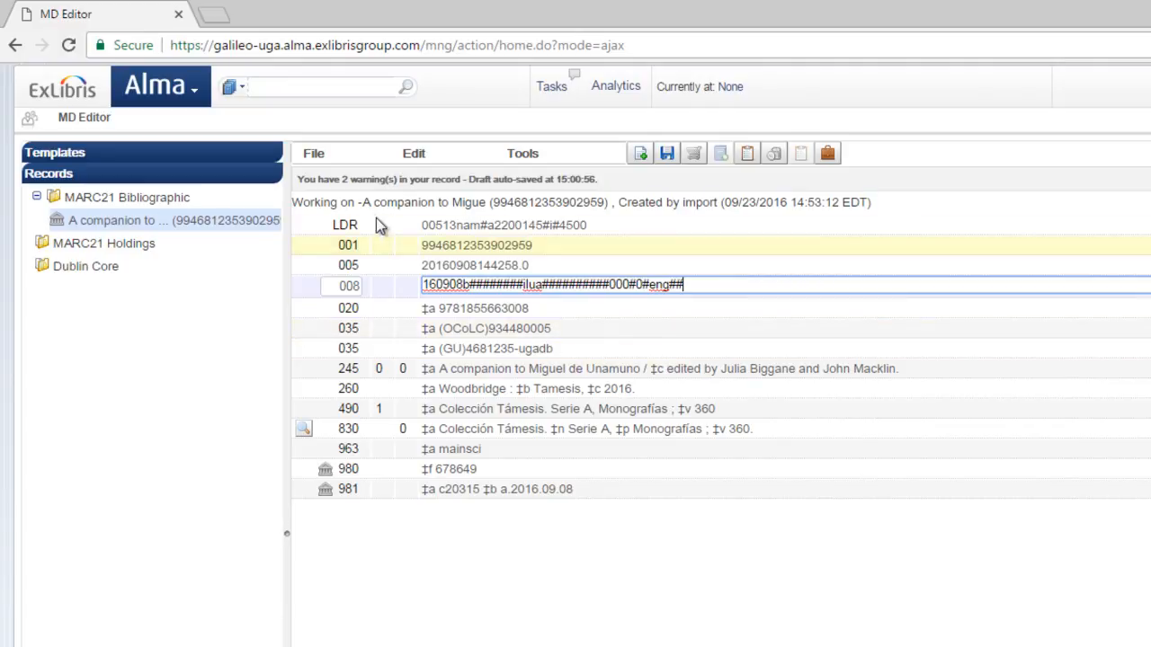
{"action": "left_click", "coordinate": [316, 154]}
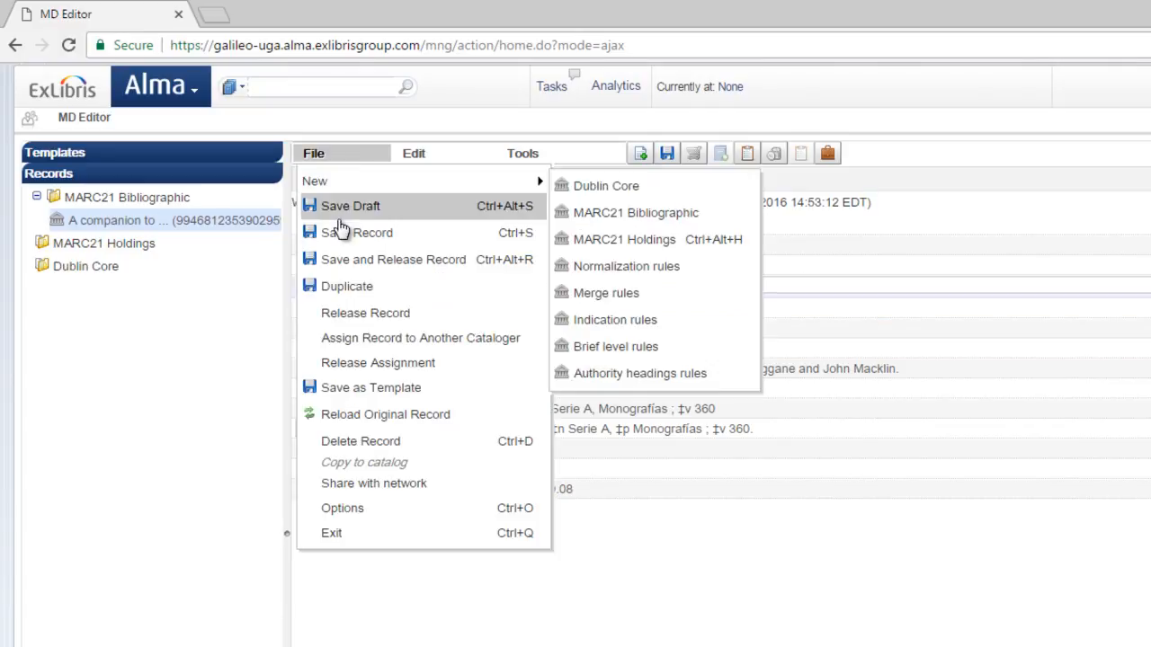
{"action": "left_click", "coordinate": [340, 232]}
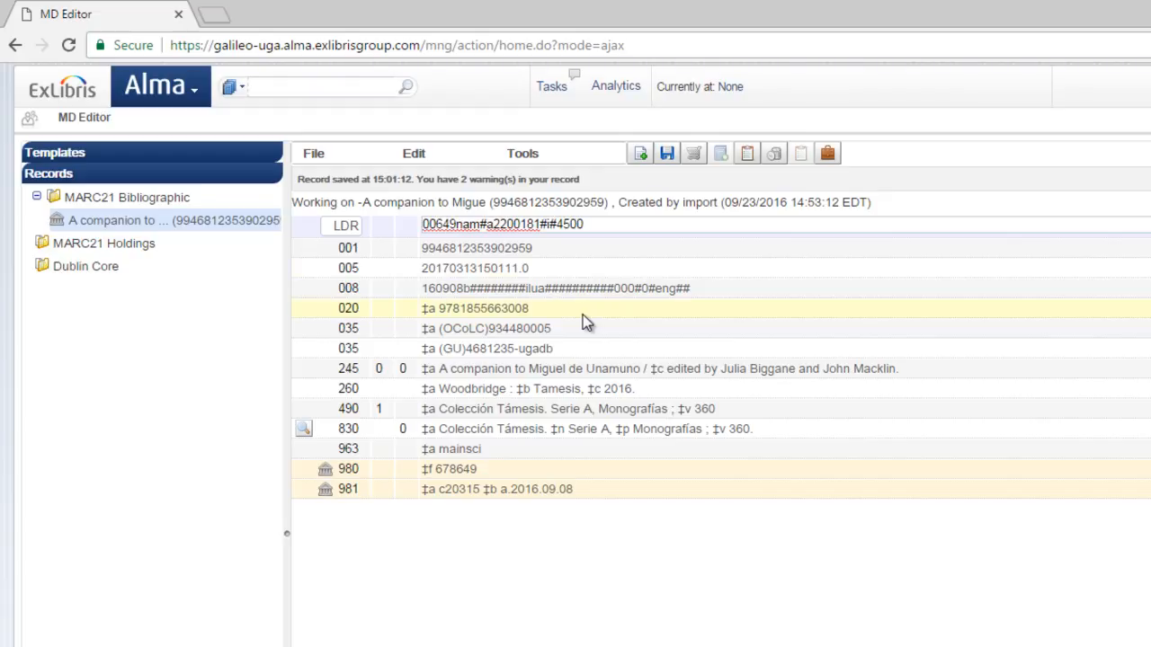
Share the record with the network and view the title in the Network search results
{"action": "left_click", "coordinate": [328, 157]}
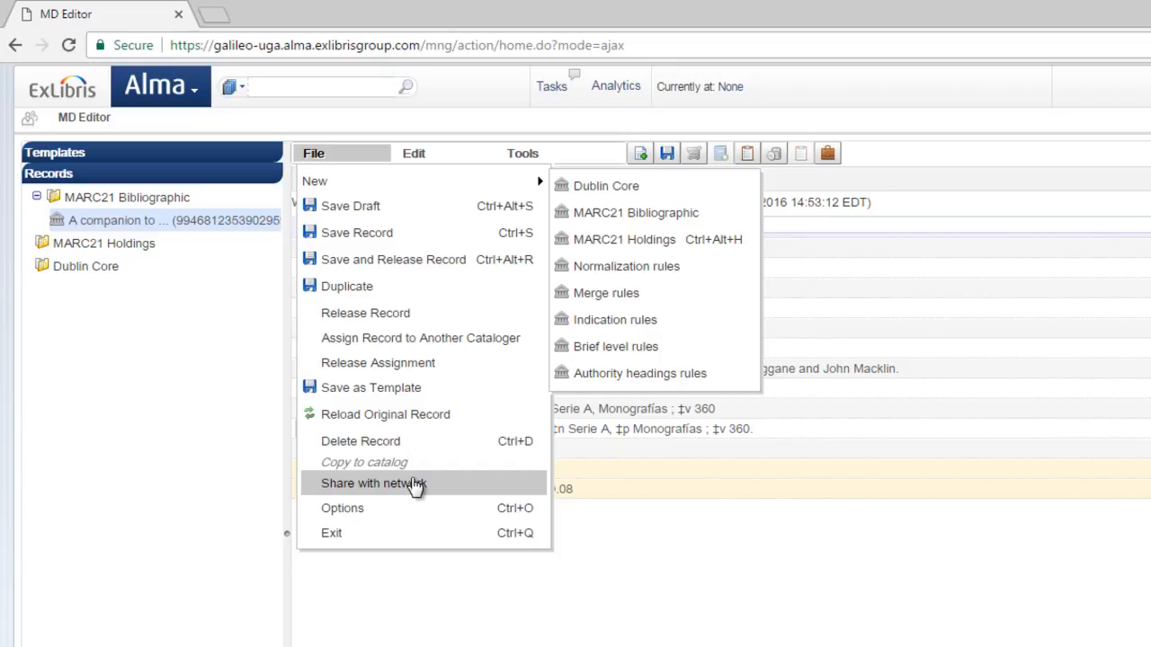
{"action": "left_click", "coordinate": [416, 486]}
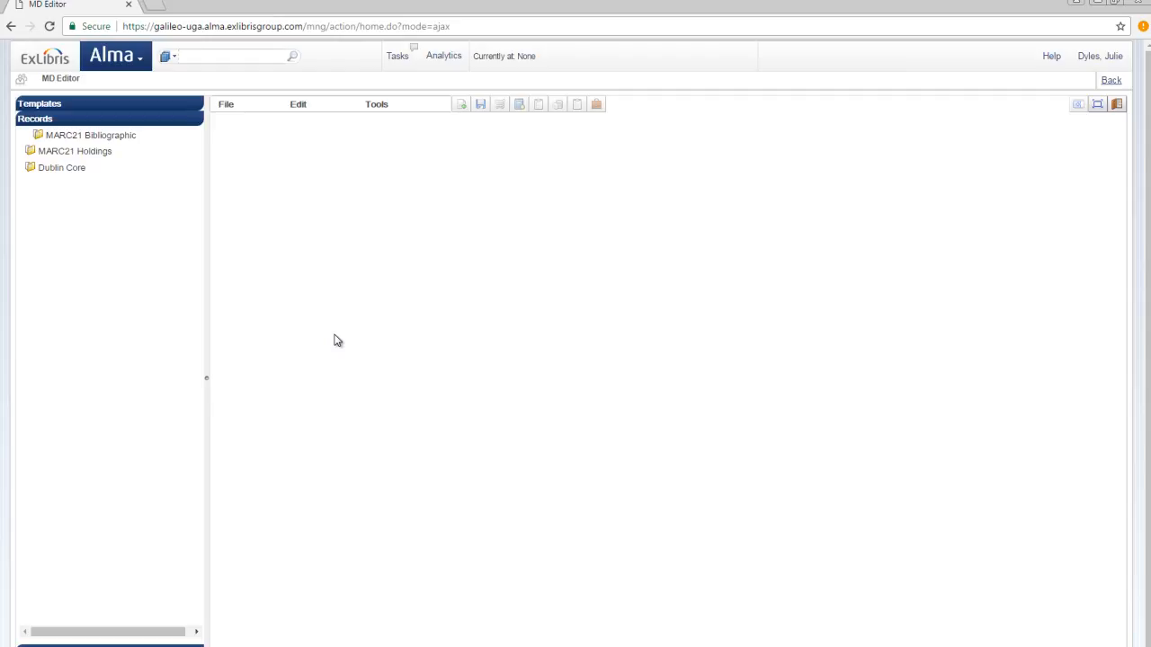
{"action": "left_click", "coordinate": [1112, 82]}
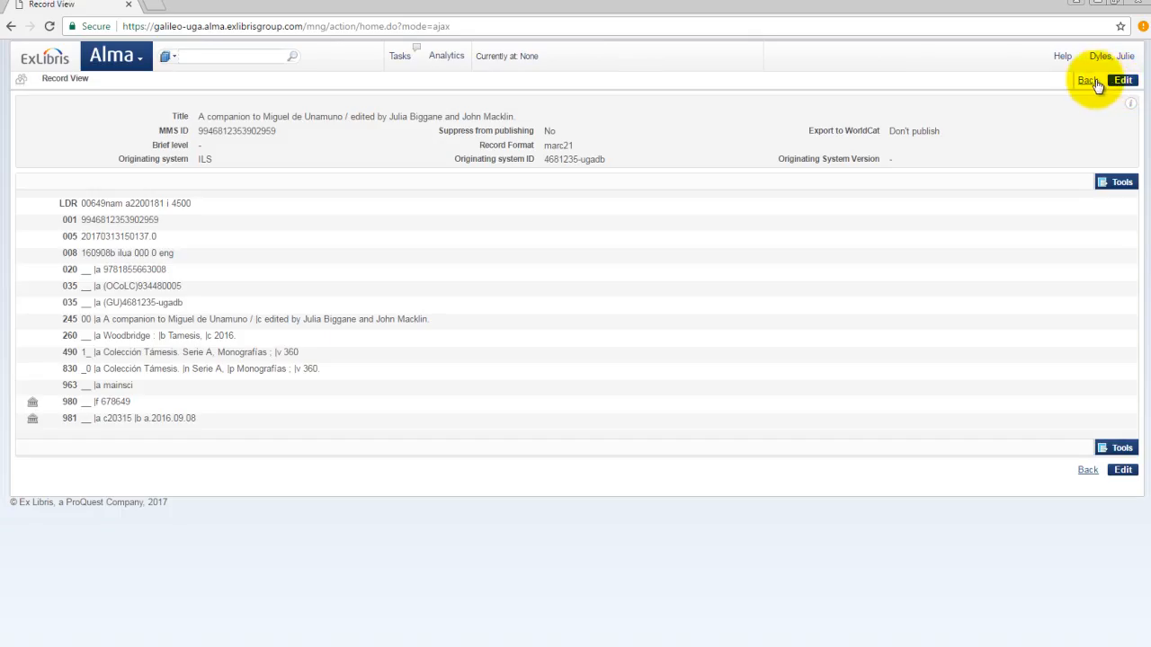
{"action": "left_click", "coordinate": [1088, 81]}
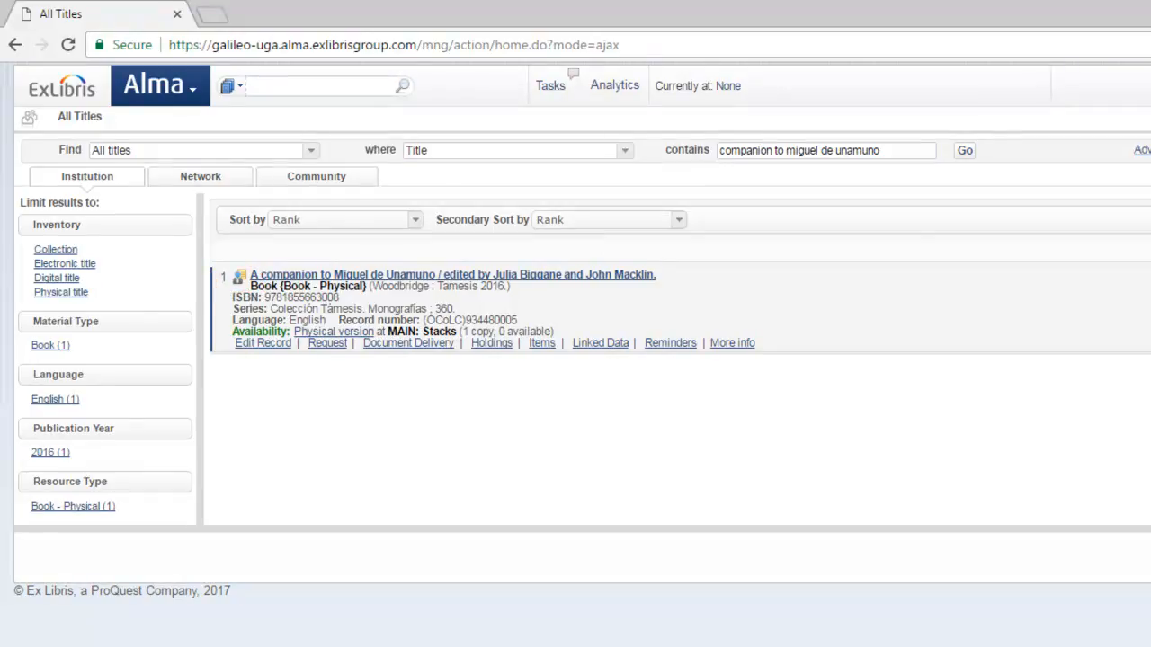
{"action": "left_click", "coordinate": [198, 178]}
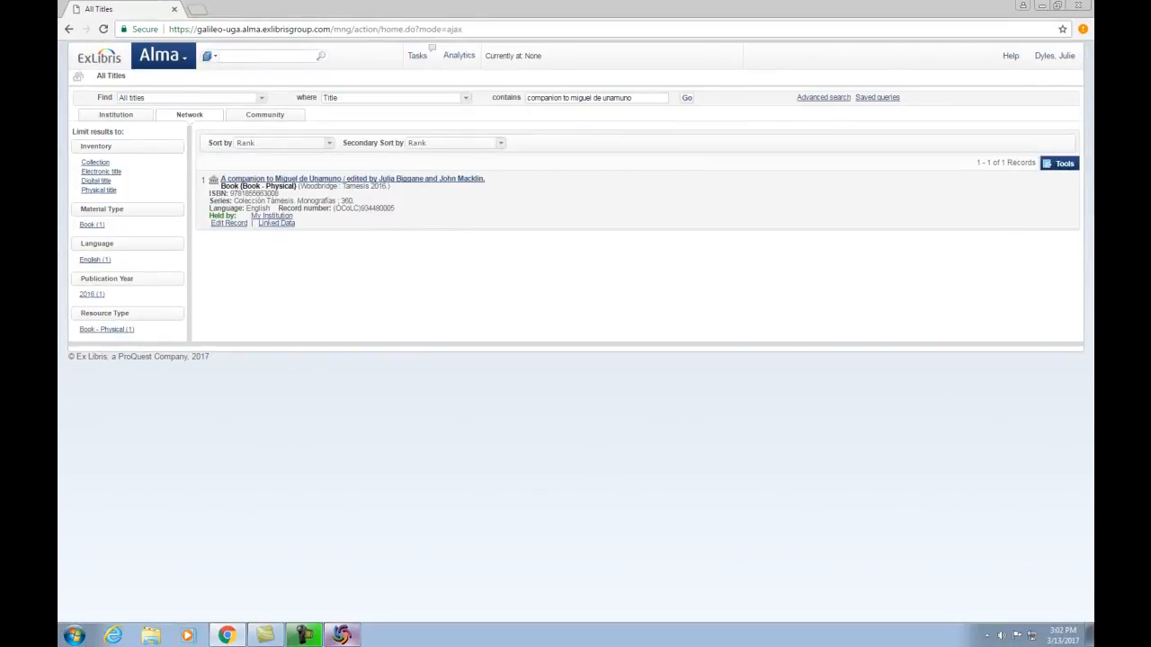
Export the WorldCat record from OCLC Connexion to Alma and copy the returned MMS ID
{"action": "left_click", "coordinate": [341, 634]}
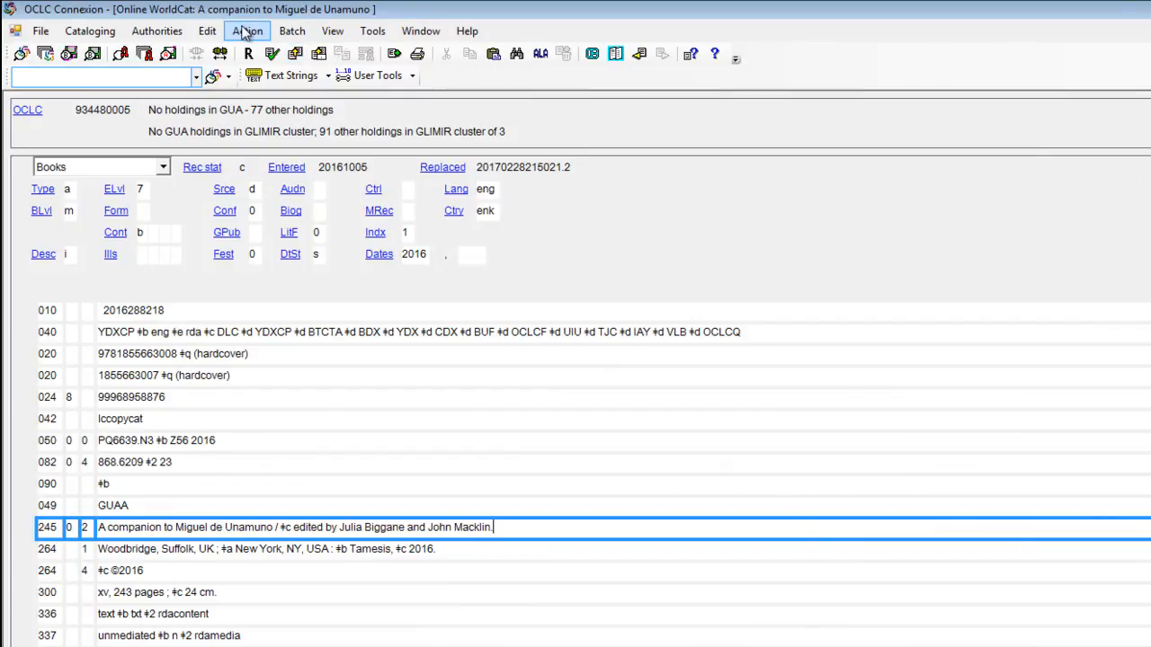
{"action": "left_click", "coordinate": [248, 30]}
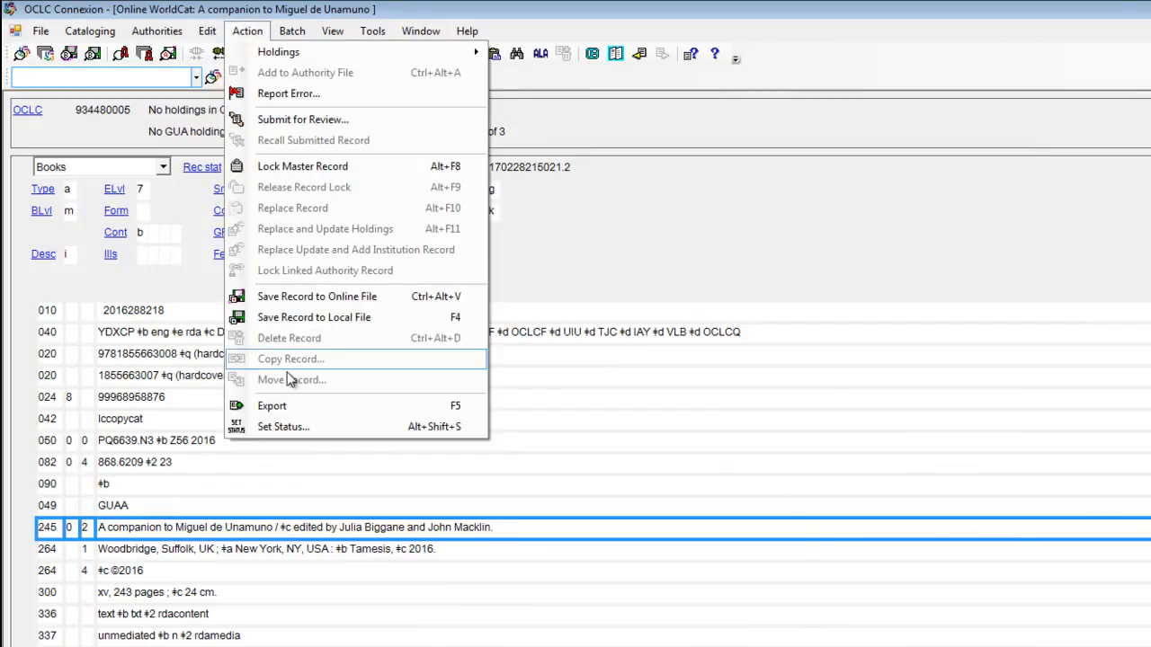
{"action": "left_click", "coordinate": [288, 408]}
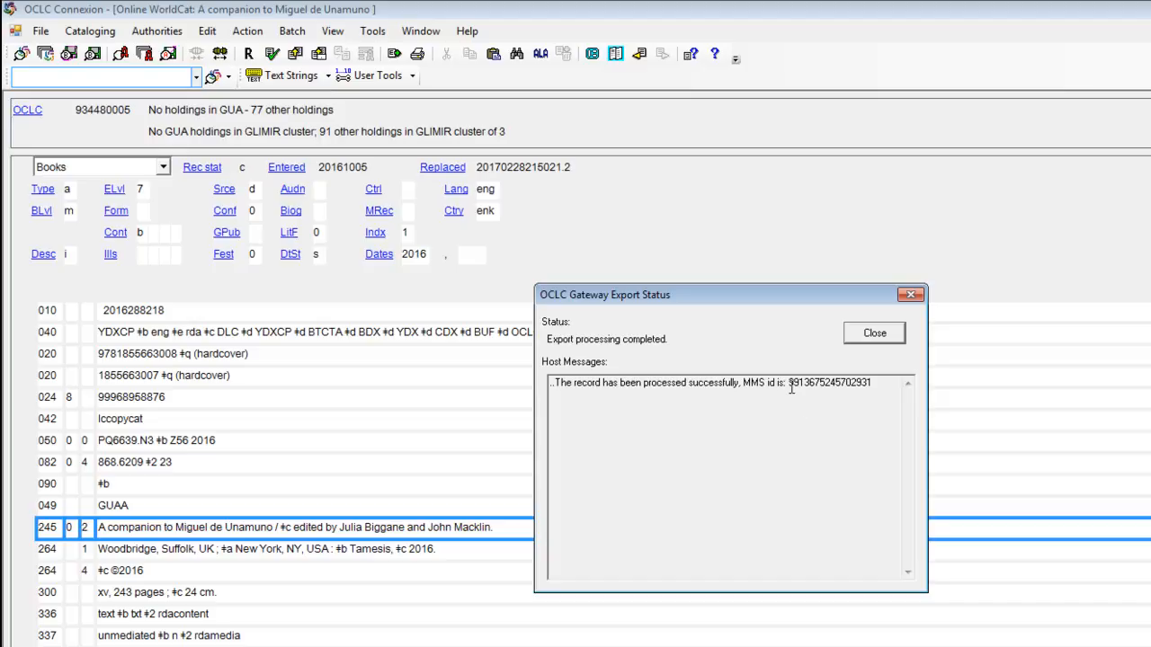
{"action": "left_click_drag", "start_coordinate": [788, 383], "coordinate": [879, 383]}
{"action": "key", "text": "ctrl+c"}
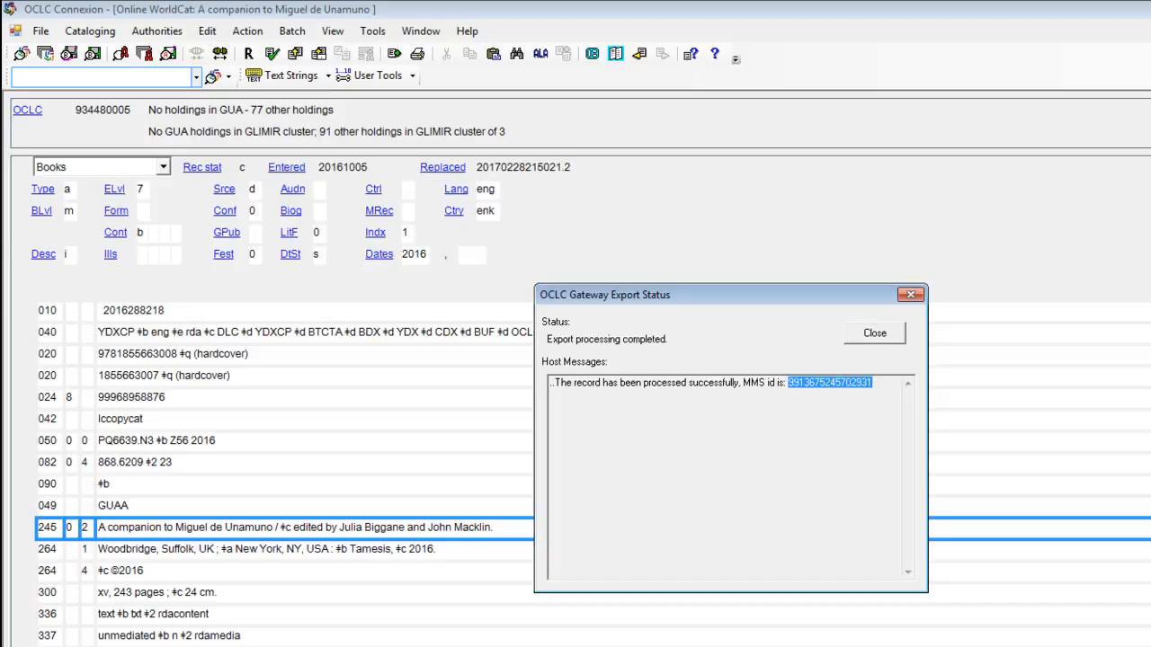
{"action": "left_click", "coordinate": [306, 645]}
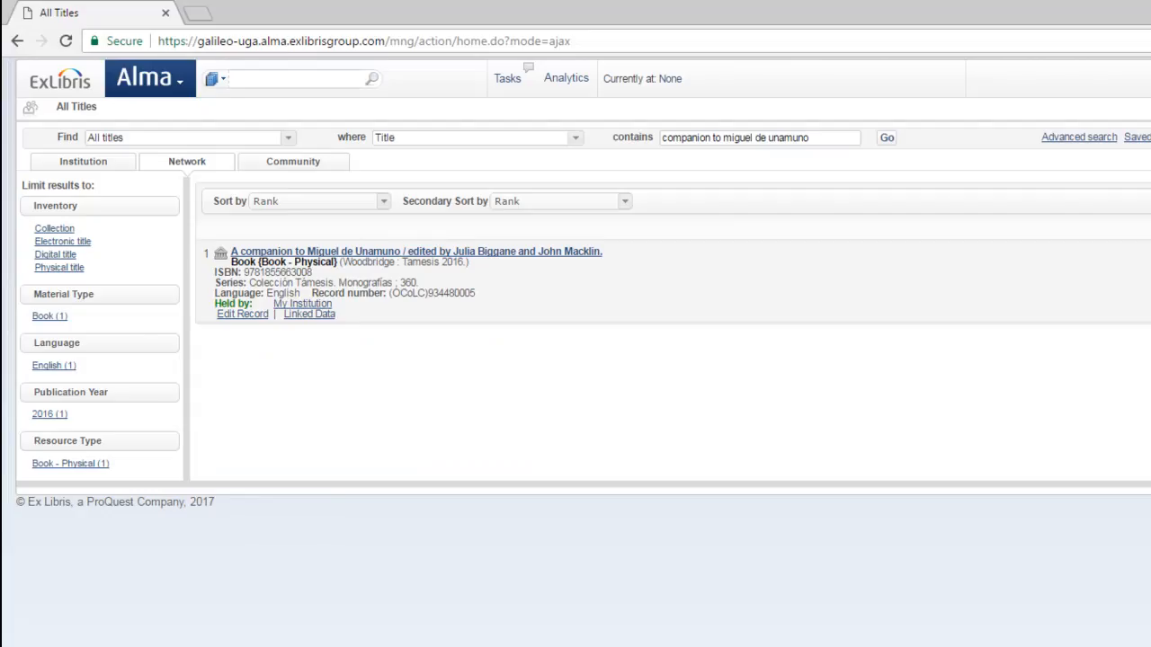
{"action": "left_click", "coordinate": [178, 82]}
{"action": "left_click", "coordinate": [230, 180]}
{"action": "left_click", "coordinate": [238, 76]}
{"action": "key", "text": "ctrl+v"}
{"action": "key", "text": "Return"}
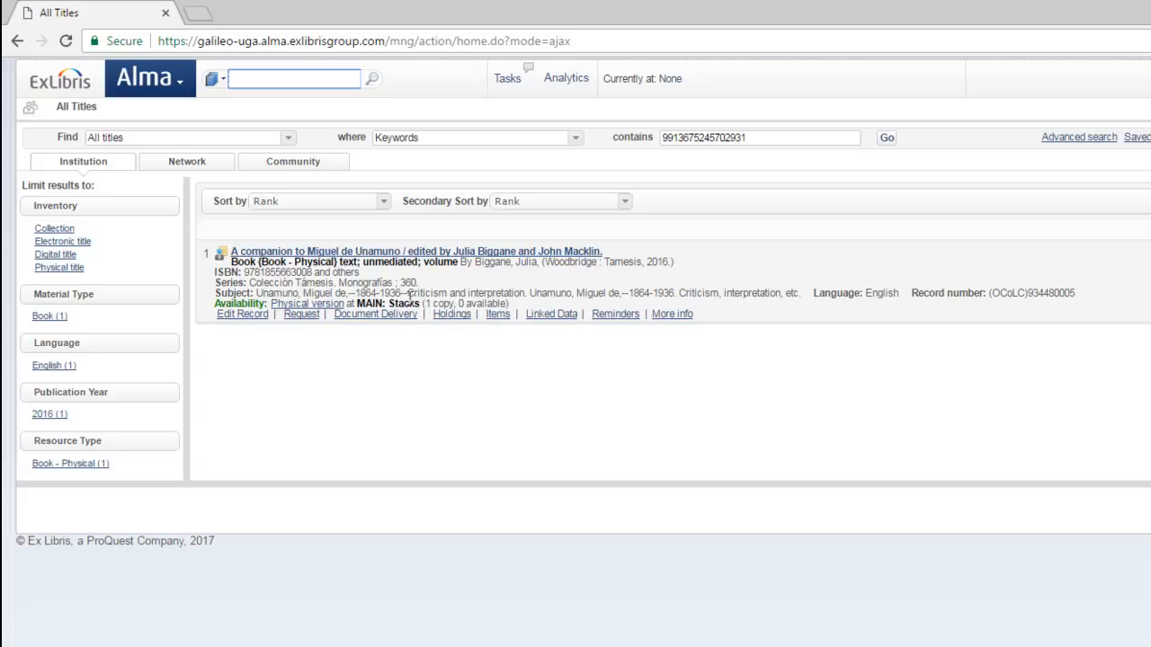
Open the found record and review its fields in the record view and the metadata editor
{"action": "left_click", "coordinate": [384, 251]}
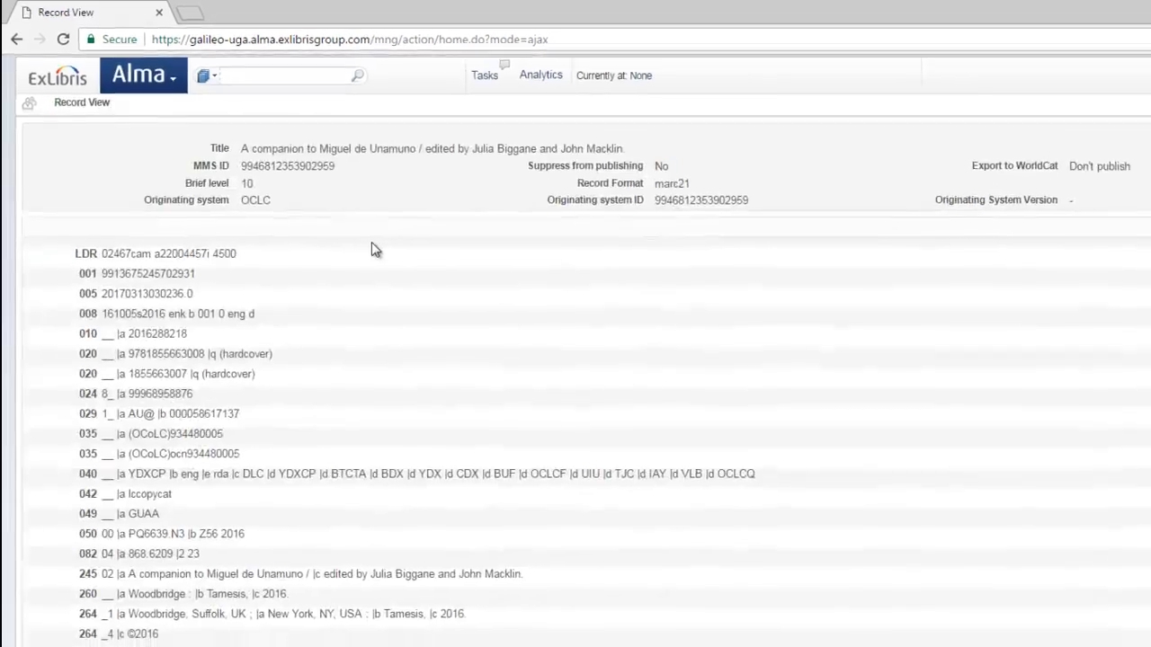
{"action": "scroll", "coordinate": [445, 314], "scroll_direction": "down", "scroll_amount": 1}
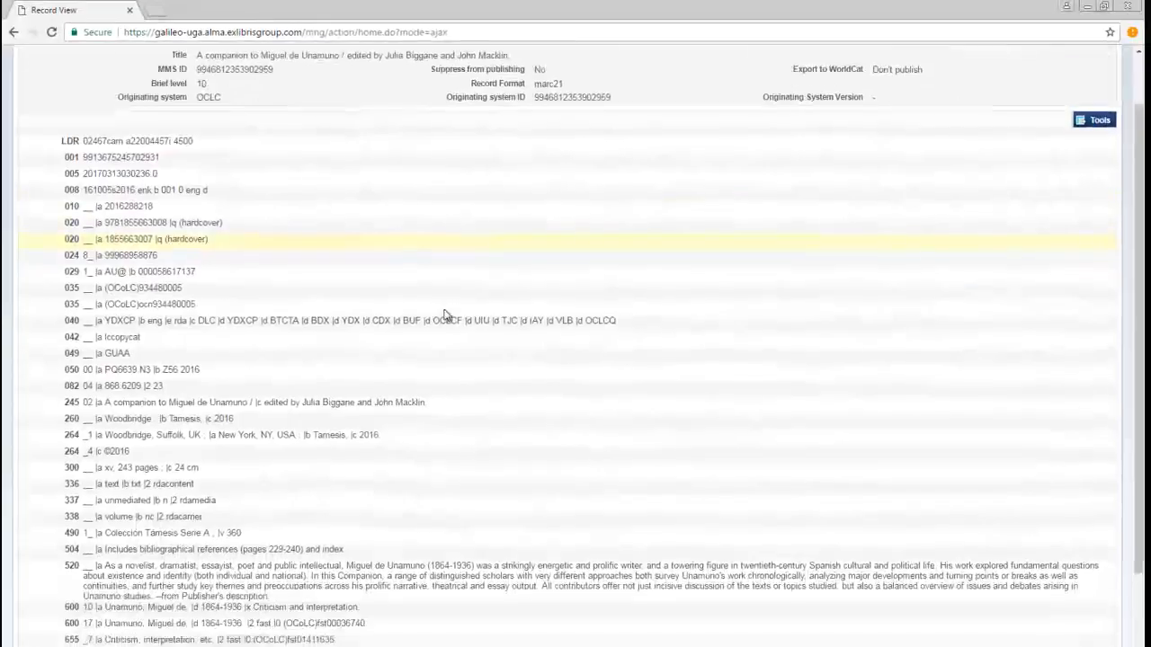
{"action": "scroll", "coordinate": [445, 314], "scroll_direction": "down", "scroll_amount": 2}
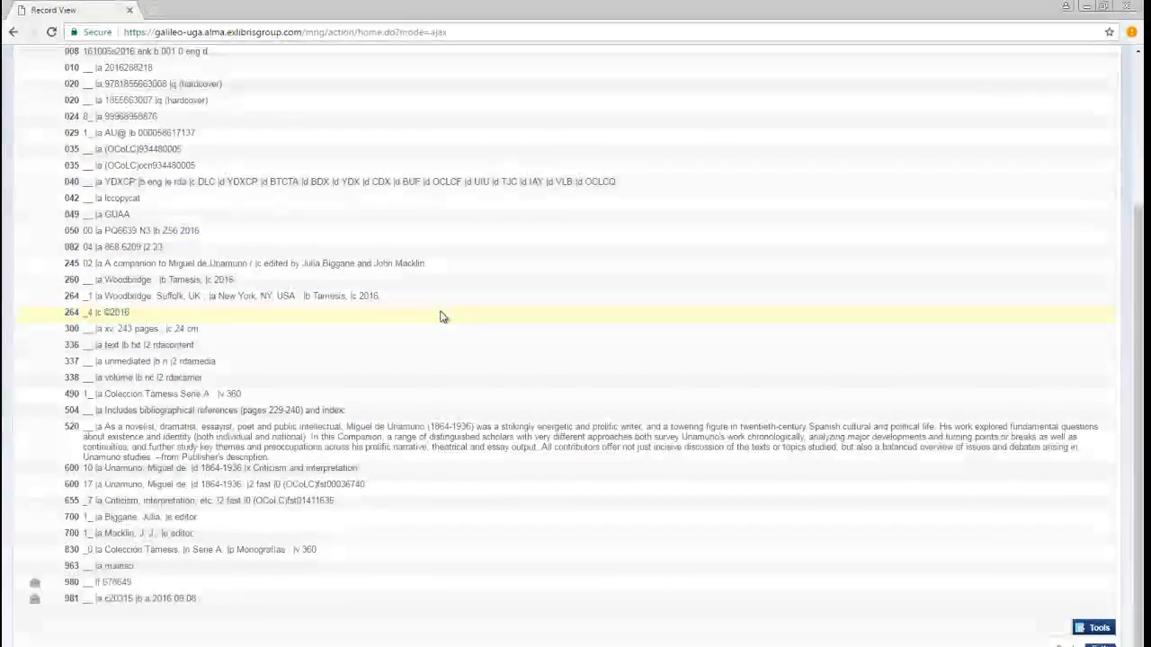
{"action": "scroll", "coordinate": [446, 377], "scroll_direction": "up", "scroll_amount": 3}
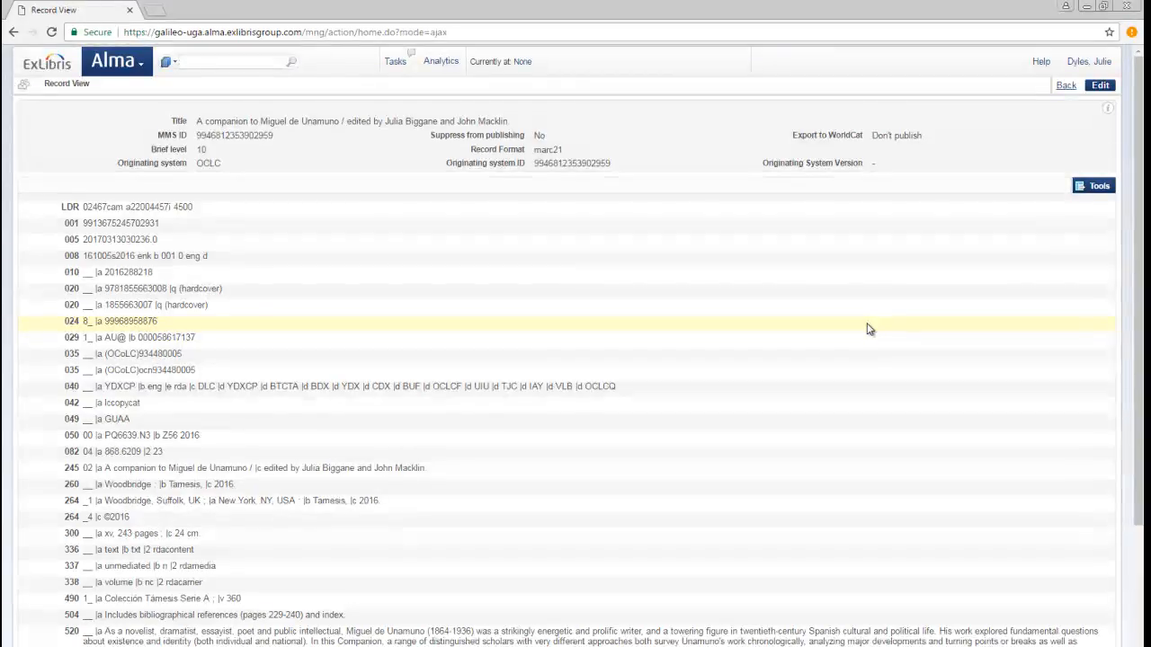
{"action": "left_click", "coordinate": [1101, 87]}
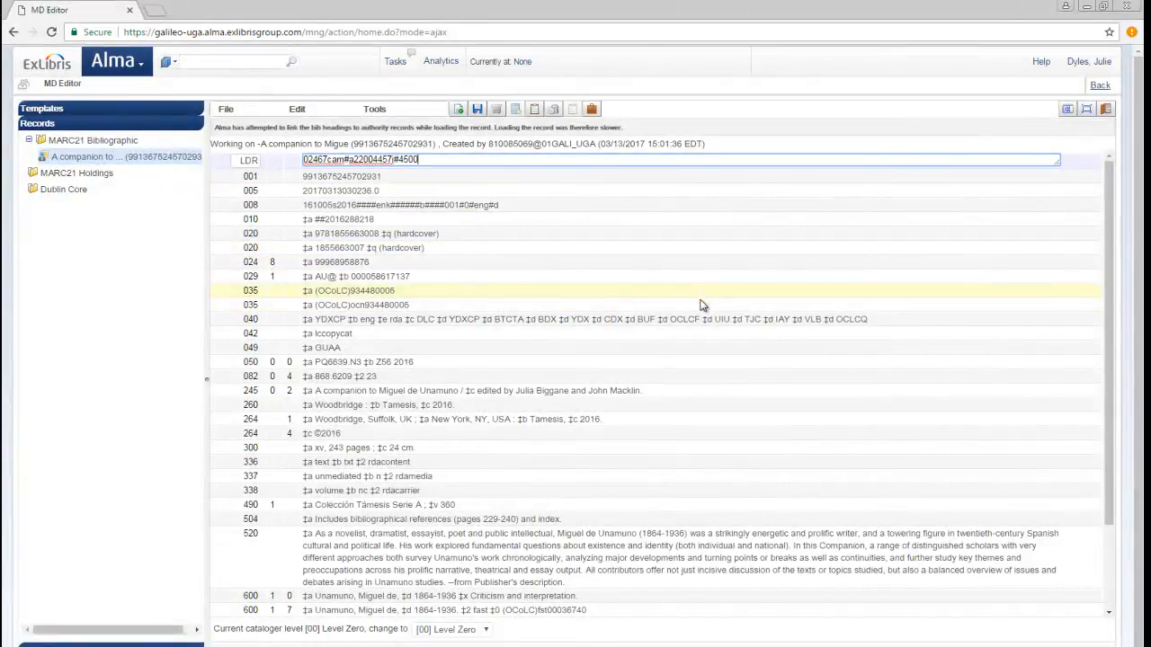
{"action": "scroll", "coordinate": [701, 306], "scroll_direction": "down", "scroll_amount": 2}
{"action": "scroll", "coordinate": [696, 310], "scroll_direction": "up", "scroll_amount": 2}
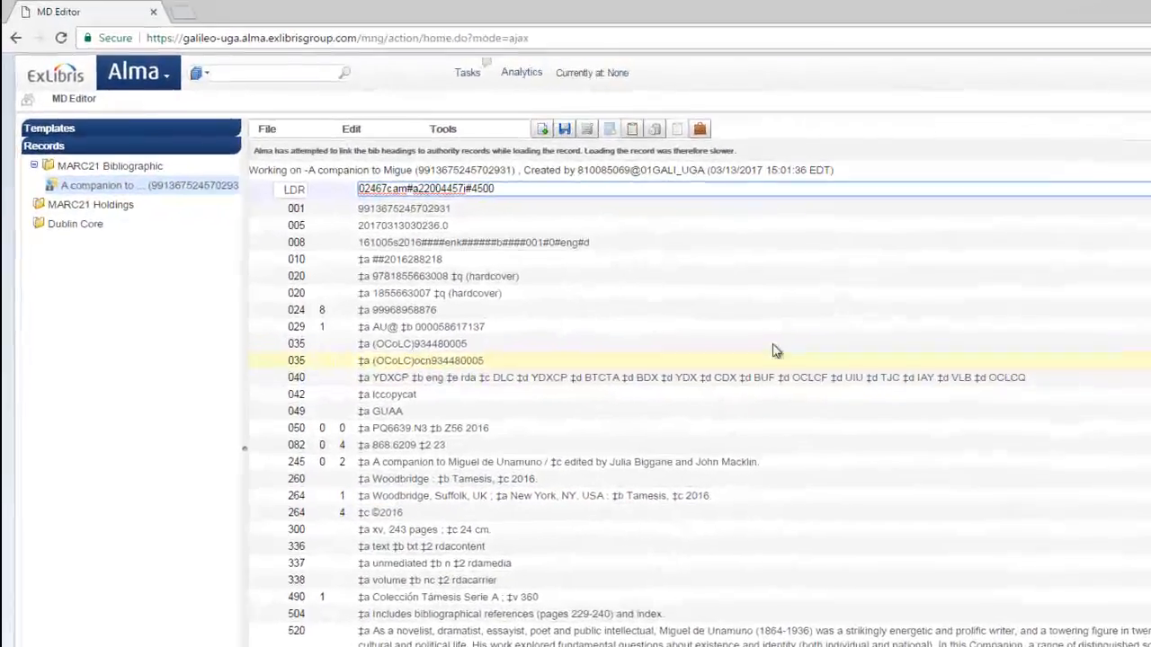
Open the record's attached holdings record for editing in the metadata editor
{"action": "left_click", "coordinate": [683, 140]}
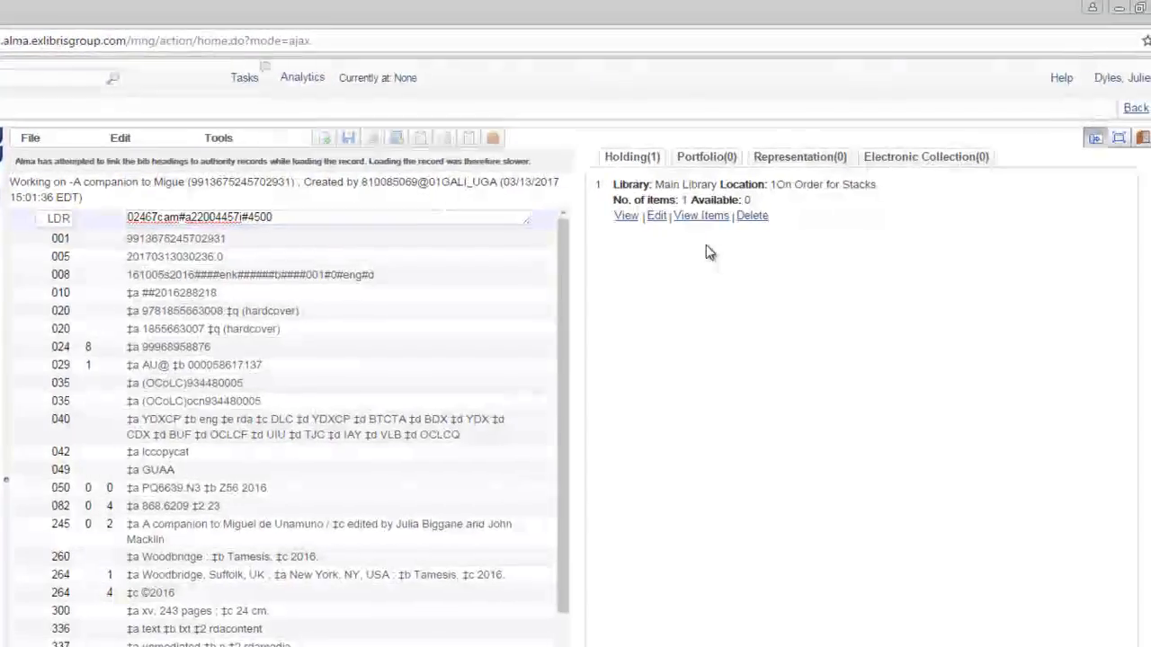
{"action": "left_click", "coordinate": [650, 218]}
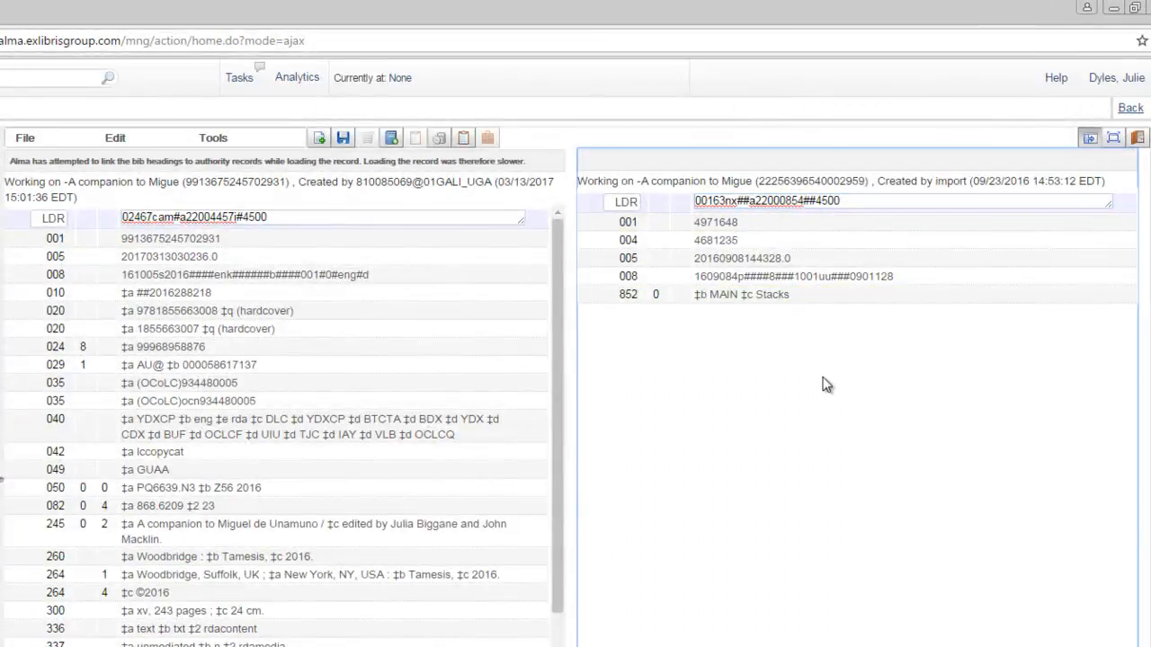
{"action": "left_click", "coordinate": [1088, 138]}
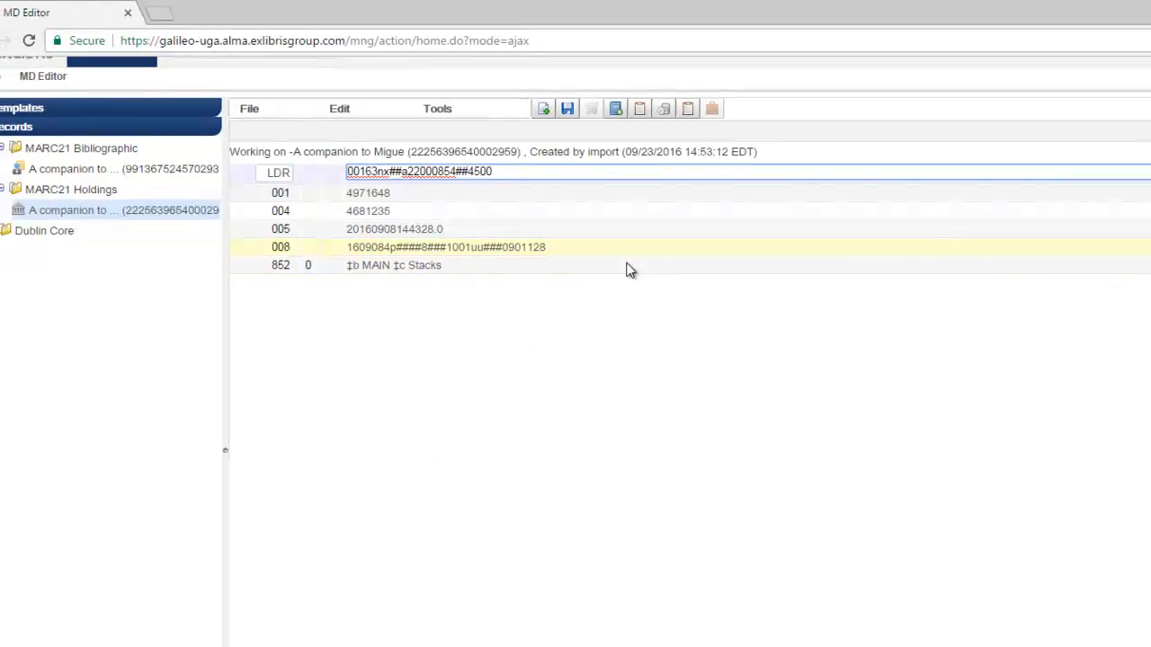
Change the holdings 852 shelving location from Stacks to Main_P in the form editor and save the record
{"action": "left_click", "coordinate": [460, 265]}
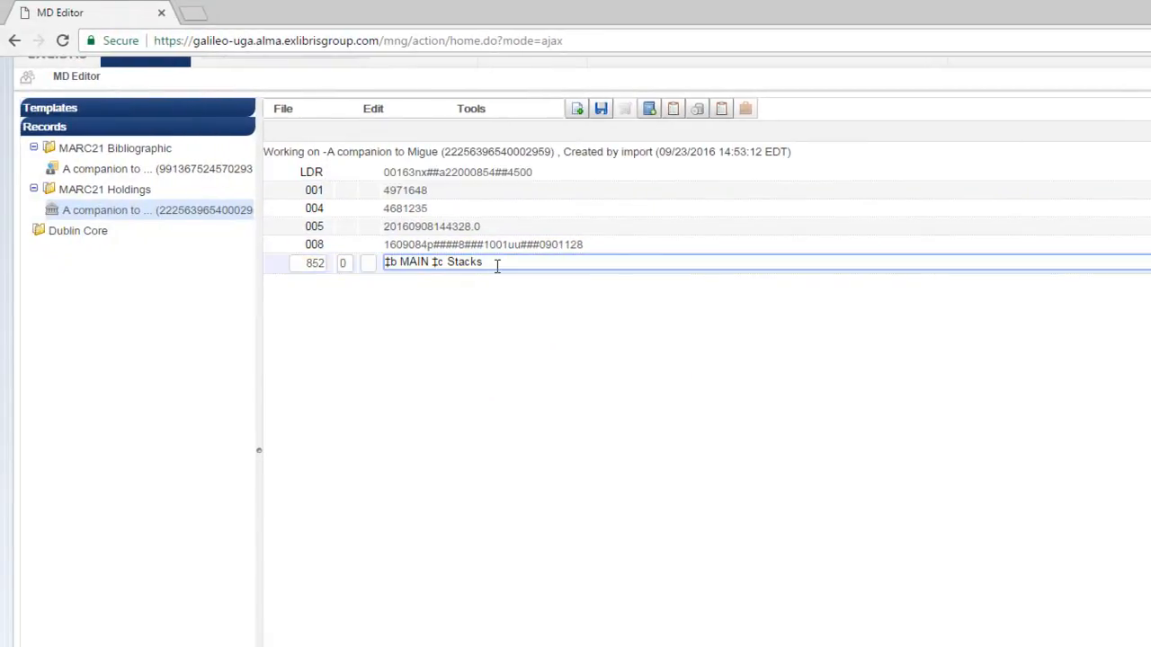
{"action": "left_click", "coordinate": [373, 108]}
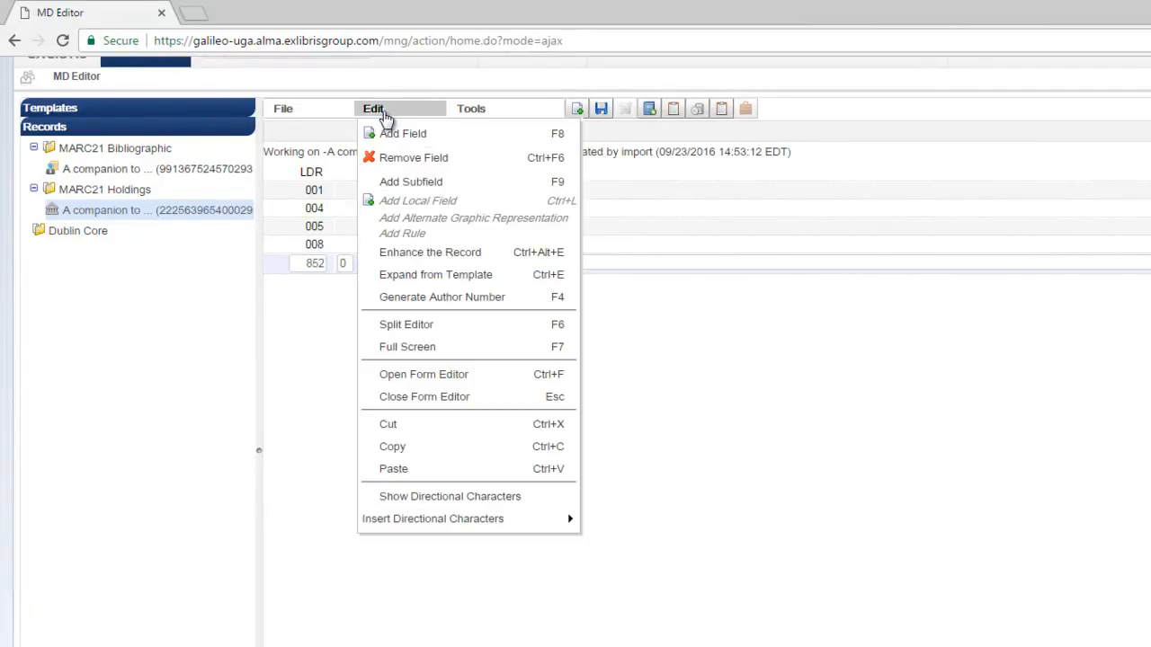
{"action": "left_click", "coordinate": [424, 374]}
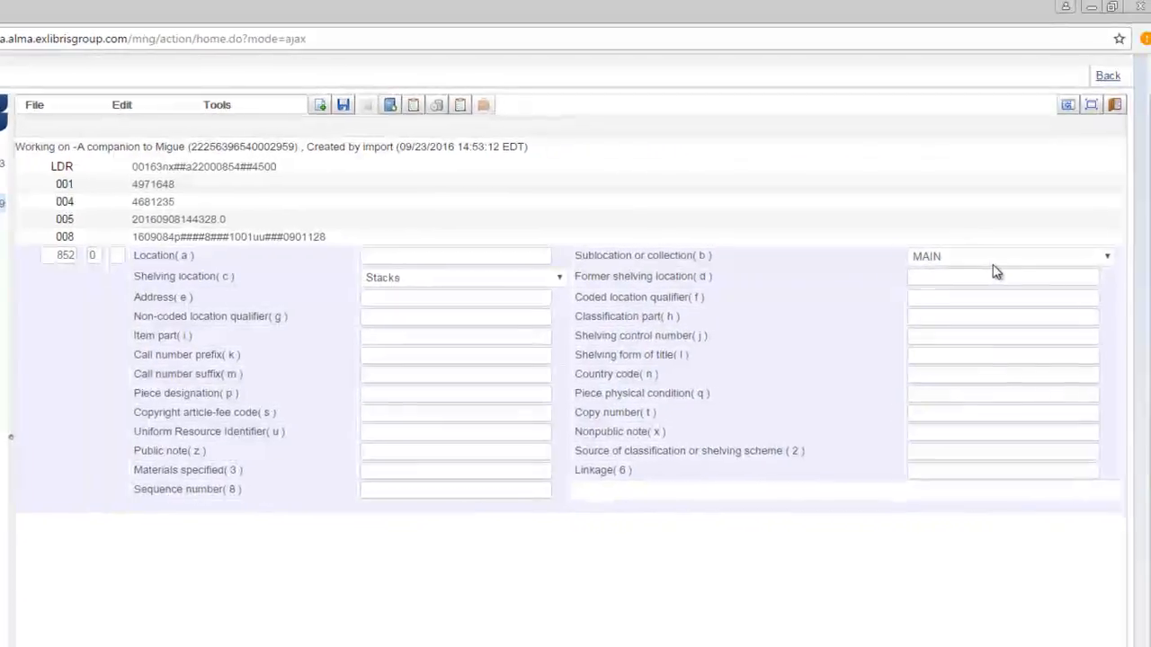
{"action": "left_click", "coordinate": [546, 279]}
{"action": "scroll", "coordinate": [466, 404], "scroll_direction": "up", "scroll_amount": 10}
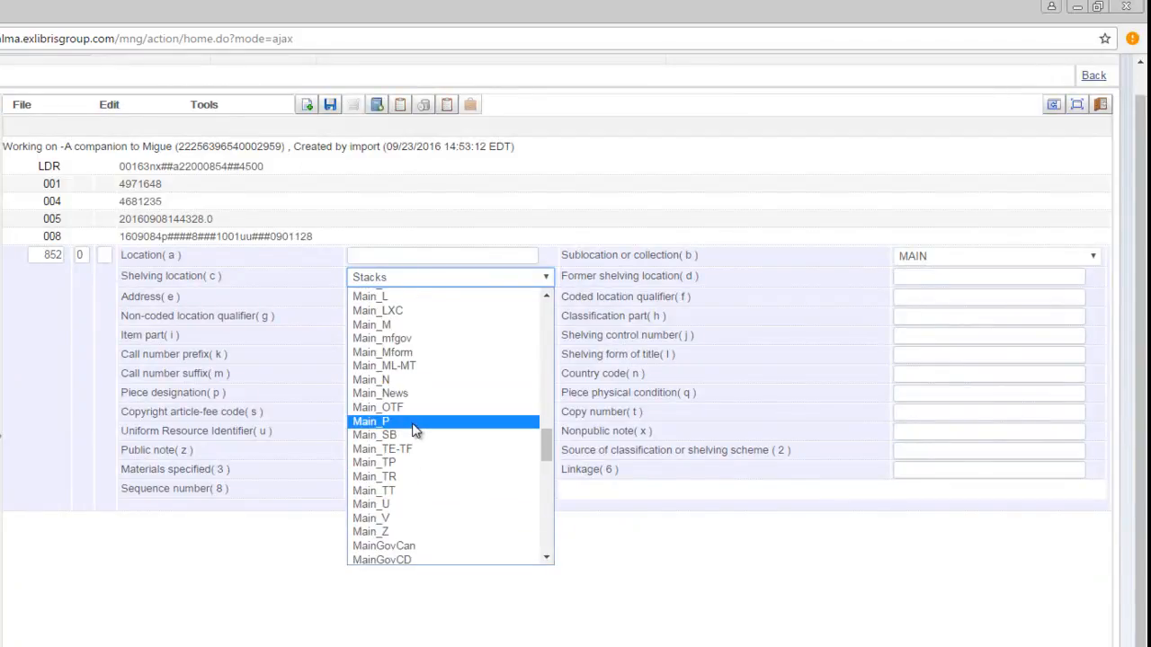
{"action": "left_click", "coordinate": [416, 431]}
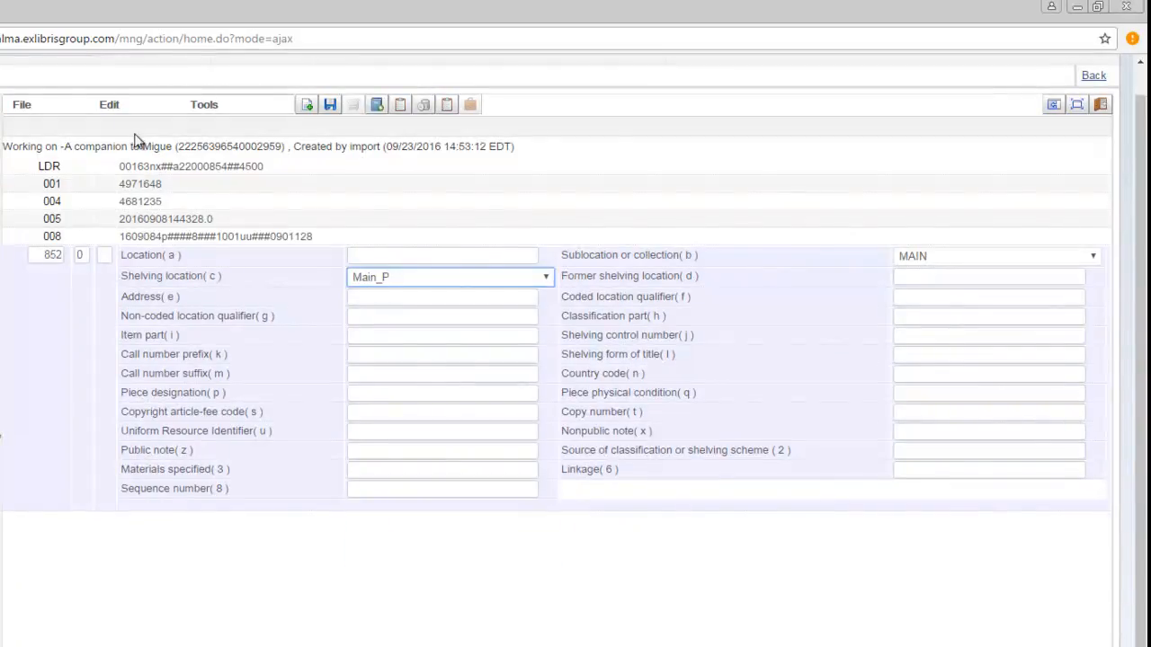
{"action": "left_click", "coordinate": [112, 106]}
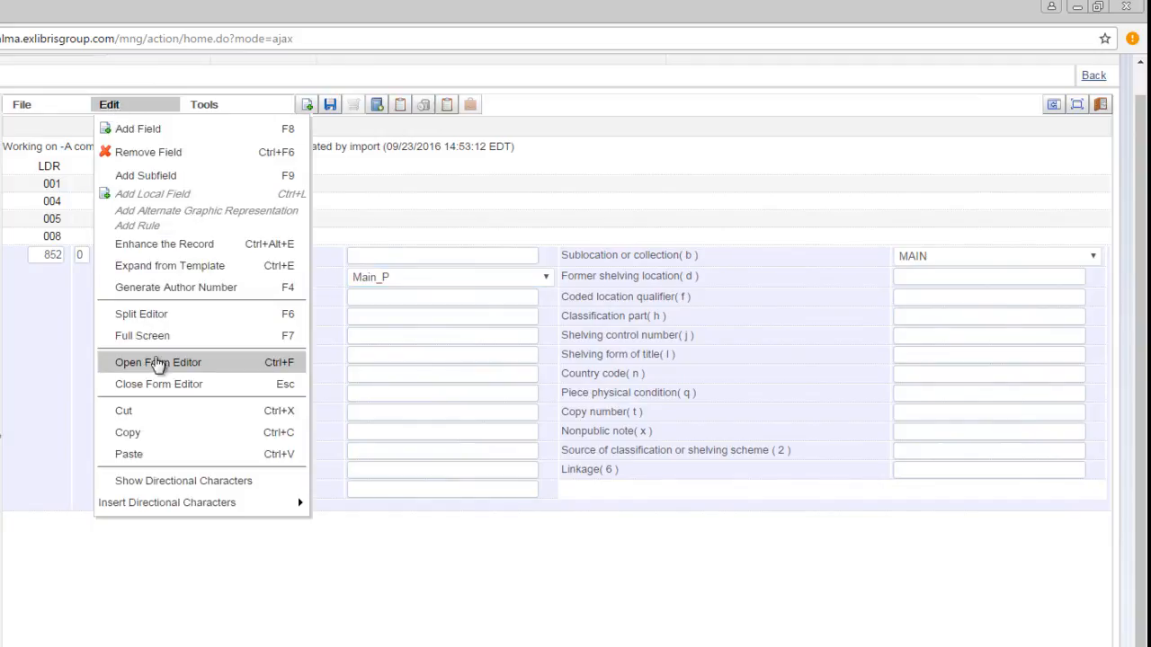
{"action": "left_click", "coordinate": [163, 383]}
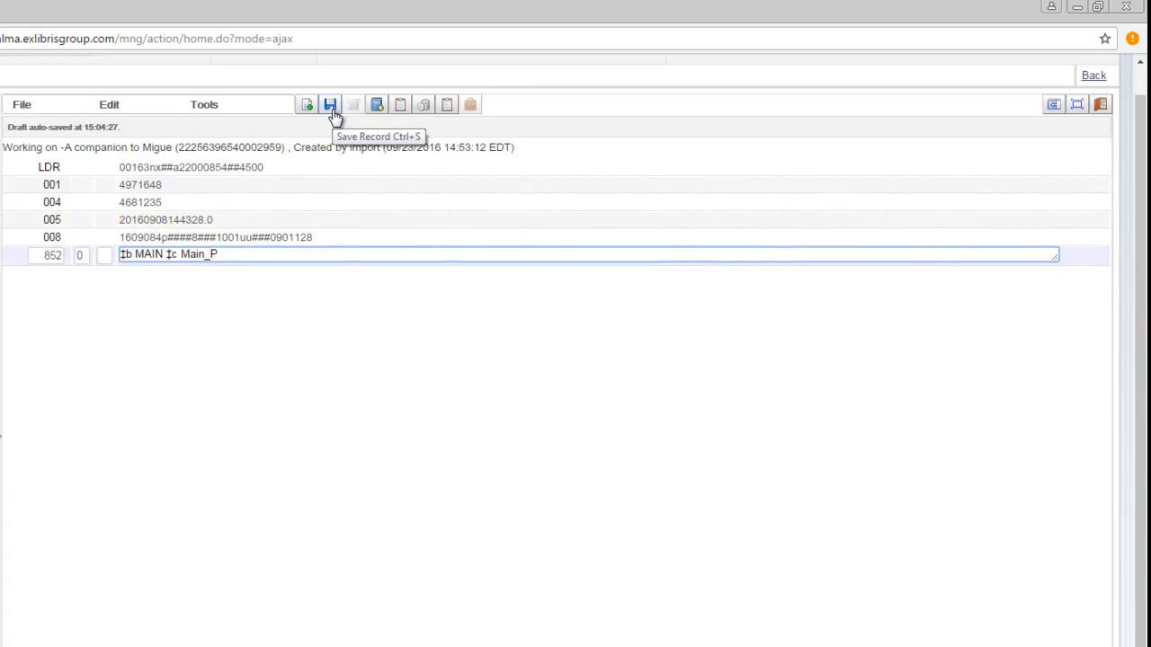
{"action": "left_click", "coordinate": [331, 111]}
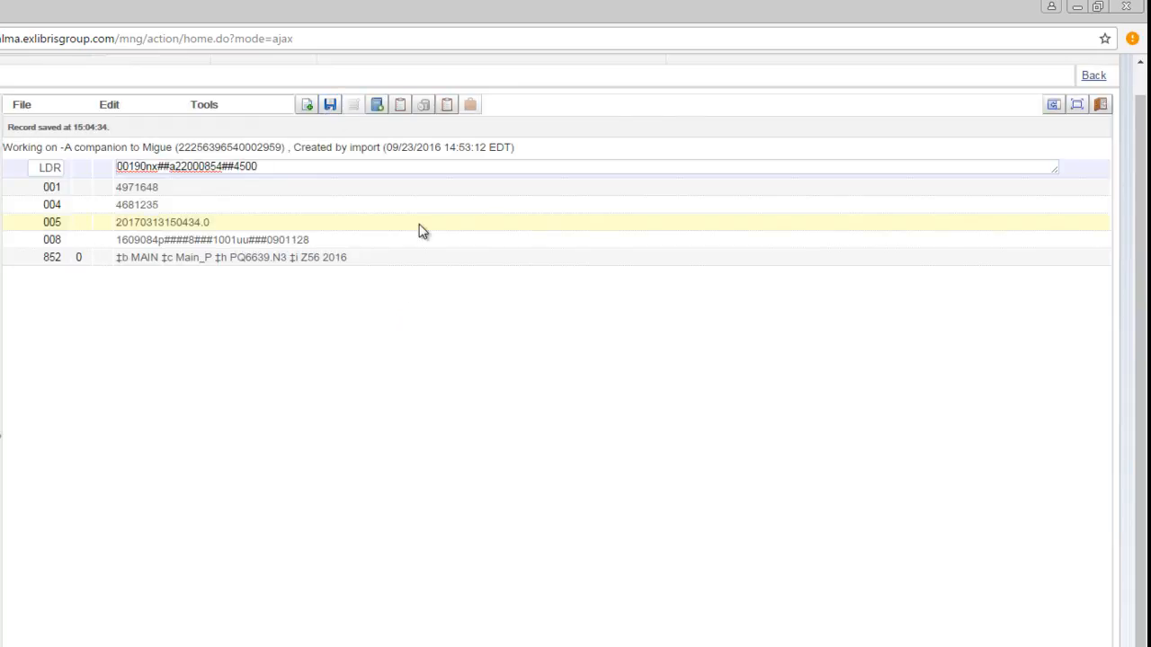
Open the holding's item in the physical item editor, save it, and return to the metadata editor
{"action": "left_click", "coordinate": [401, 106]}
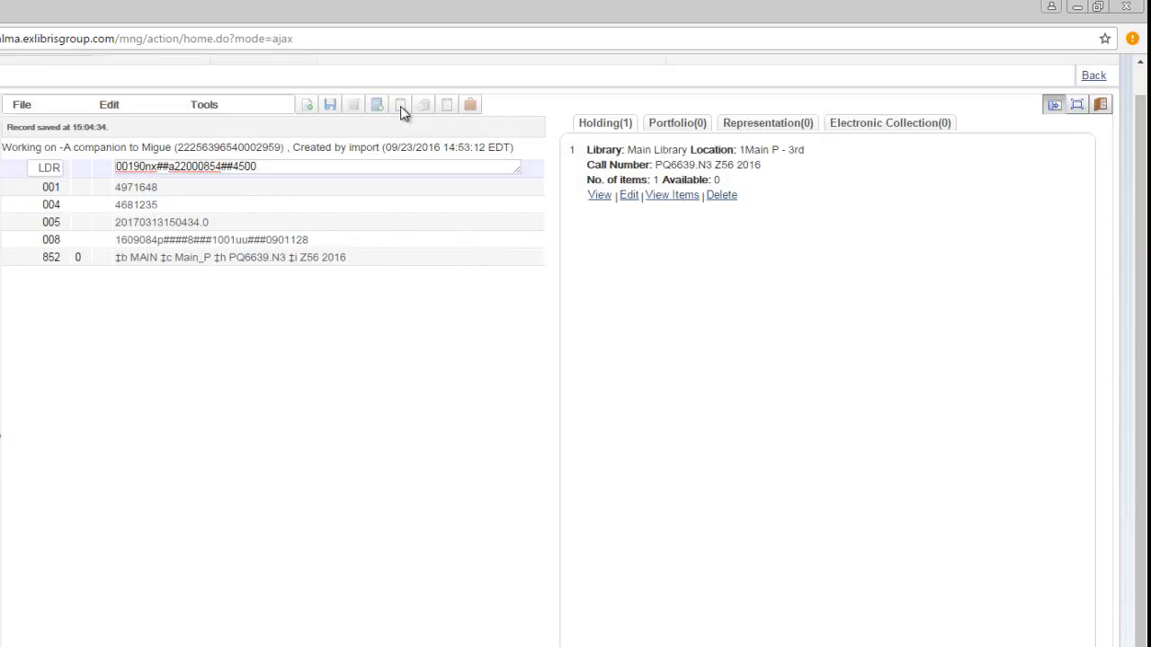
{"action": "left_click", "coordinate": [673, 196]}
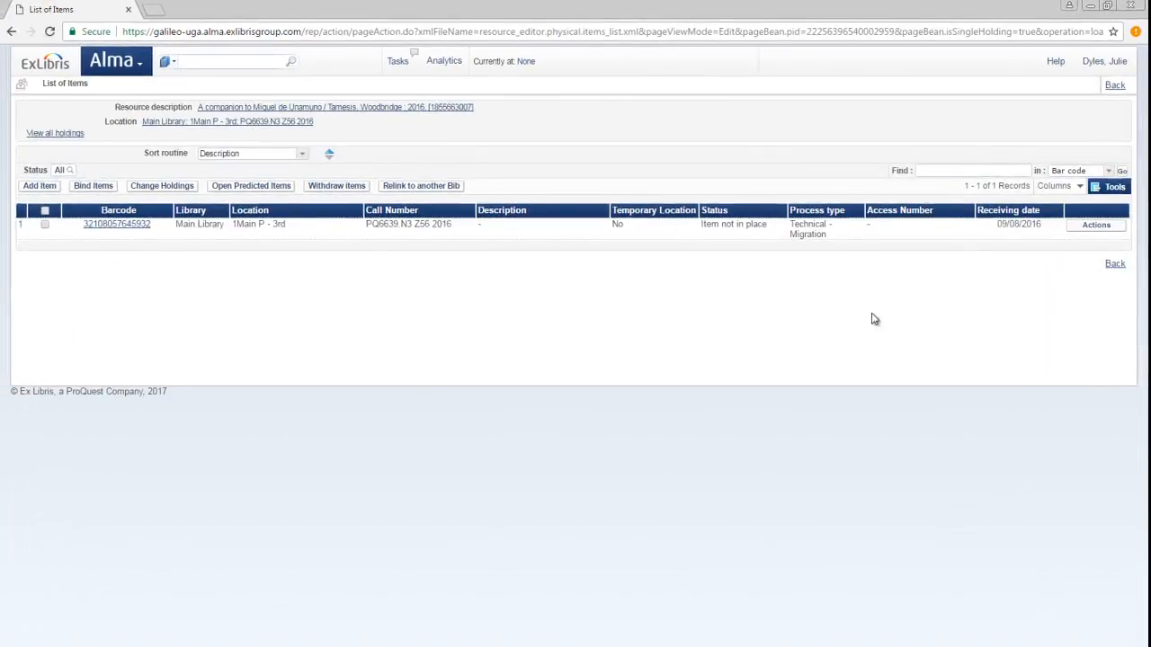
{"action": "left_click", "coordinate": [1098, 226]}
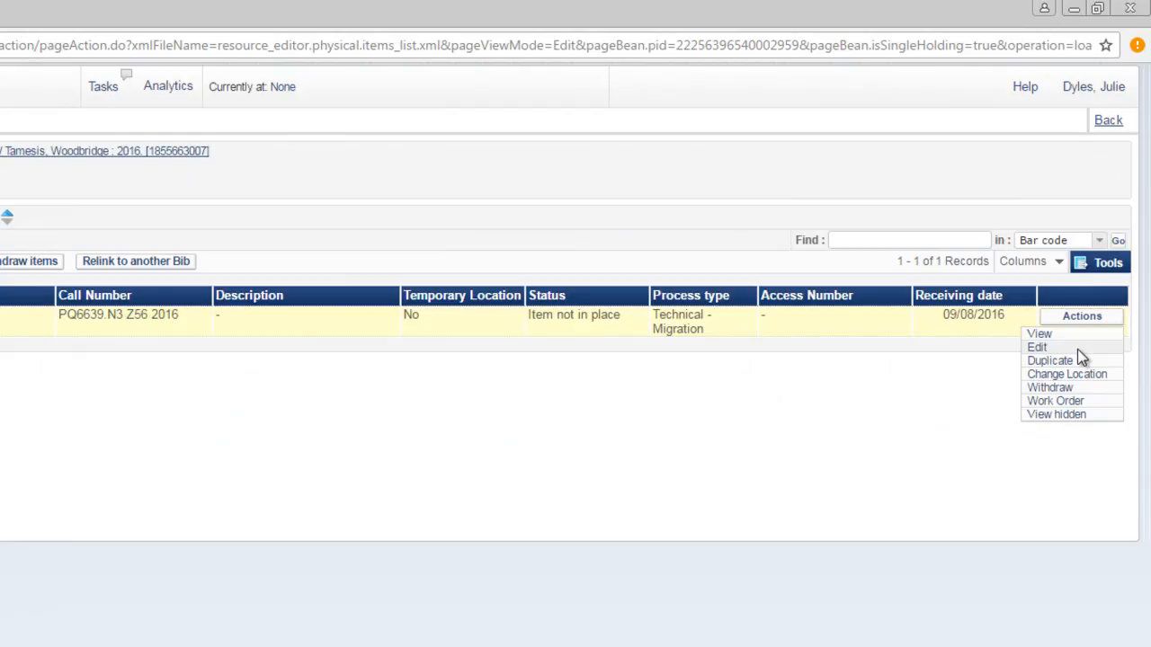
{"action": "left_click", "coordinate": [1038, 348]}
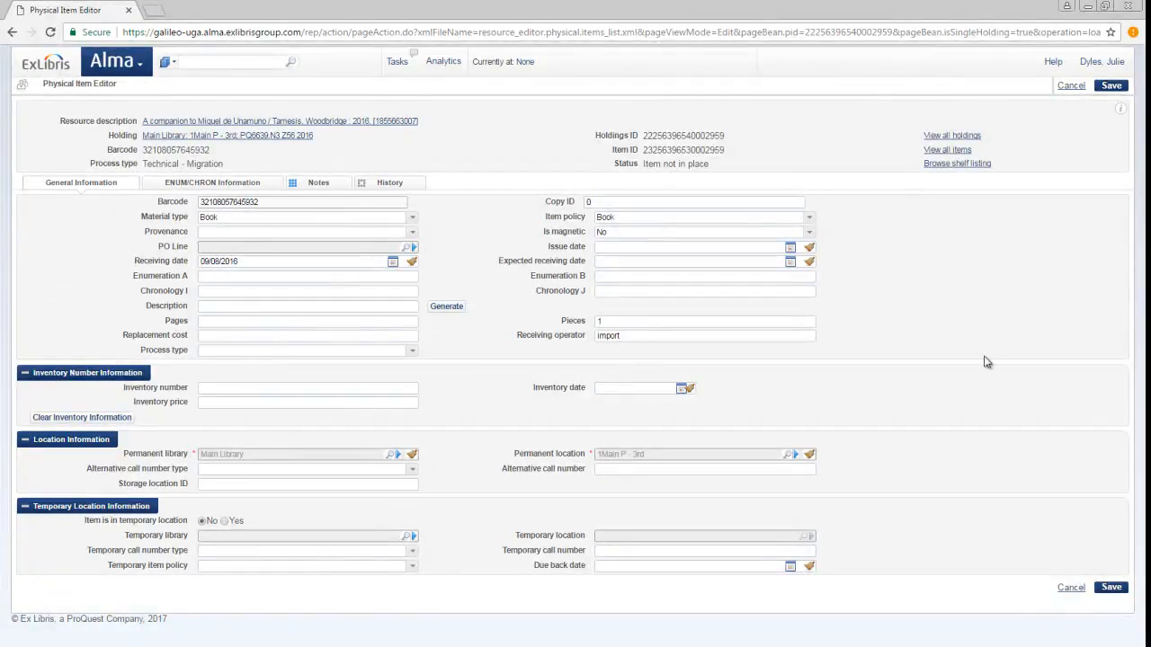
{"action": "left_click", "coordinate": [1112, 587]}
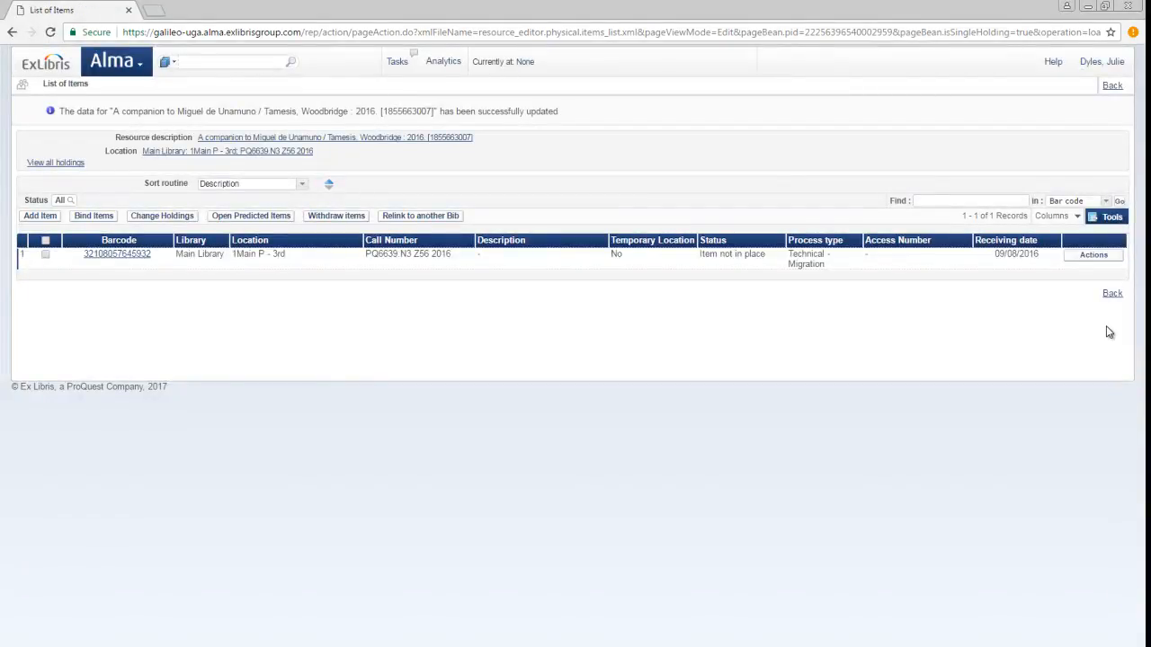
{"action": "left_click", "coordinate": [1111, 294]}
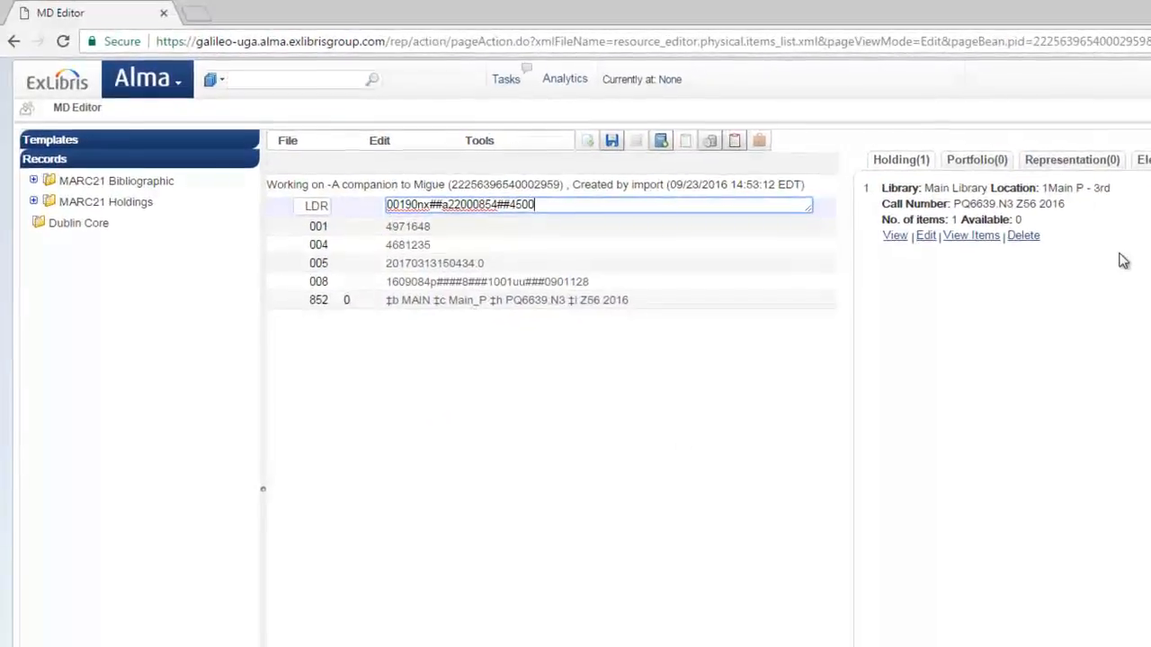
Save and release the holdings record
{"action": "left_click", "coordinate": [294, 144]}
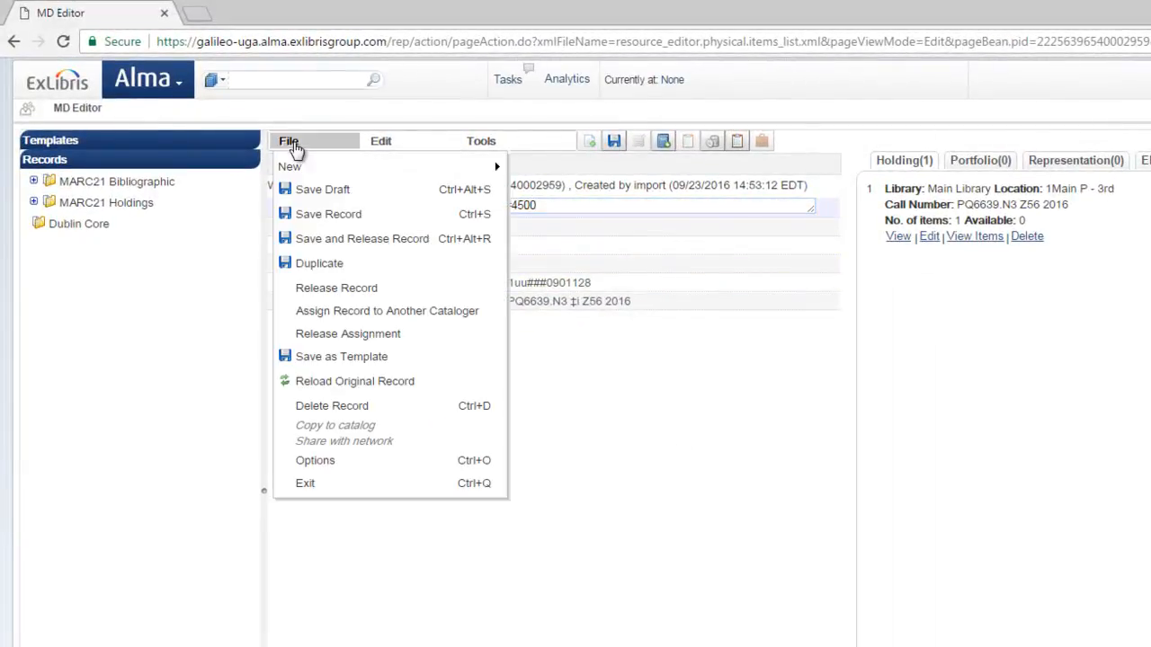
{"action": "left_click", "coordinate": [595, 441]}
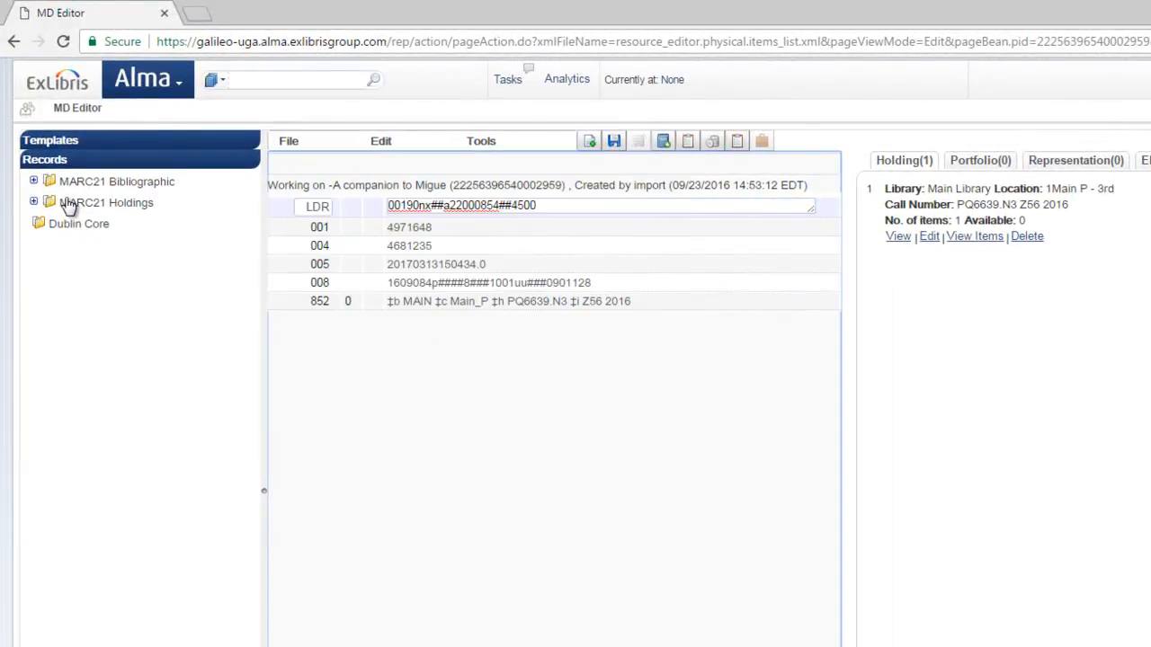
{"action": "left_click", "coordinate": [34, 205]}
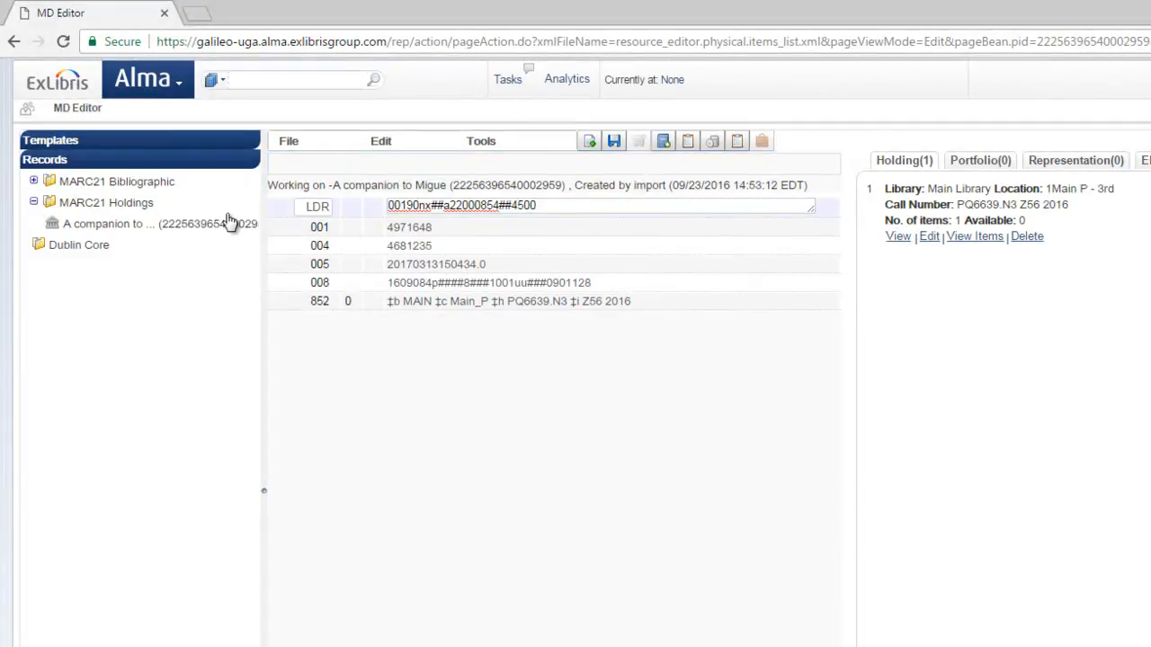
{"action": "left_click", "coordinate": [288, 146]}
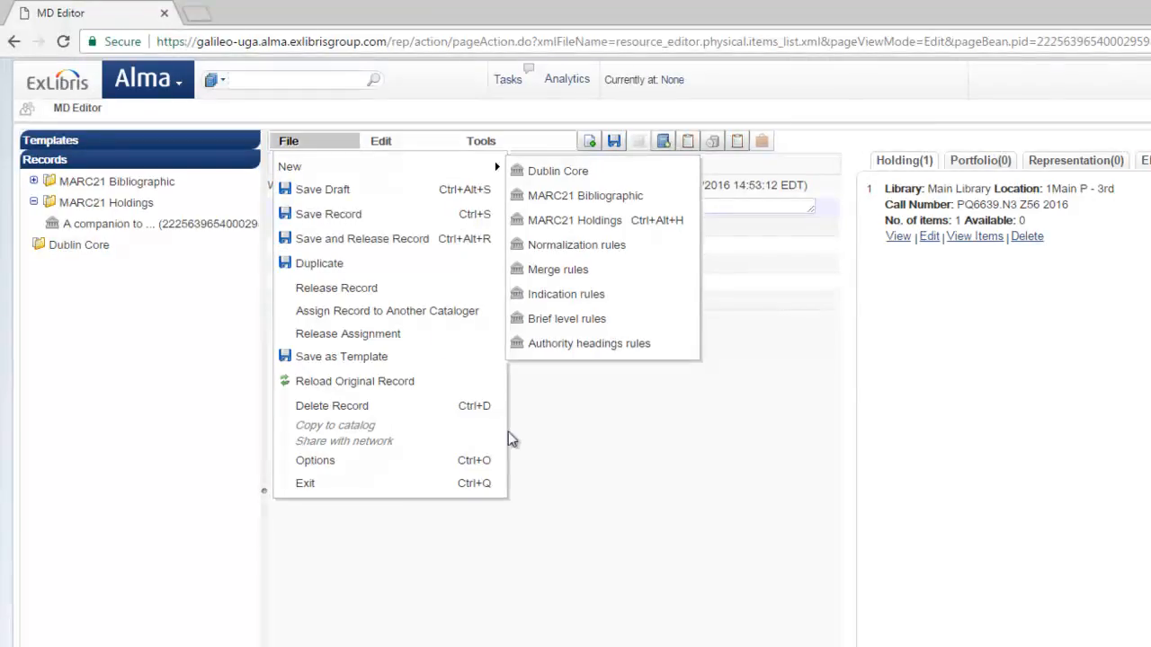
{"action": "left_click", "coordinate": [416, 241]}
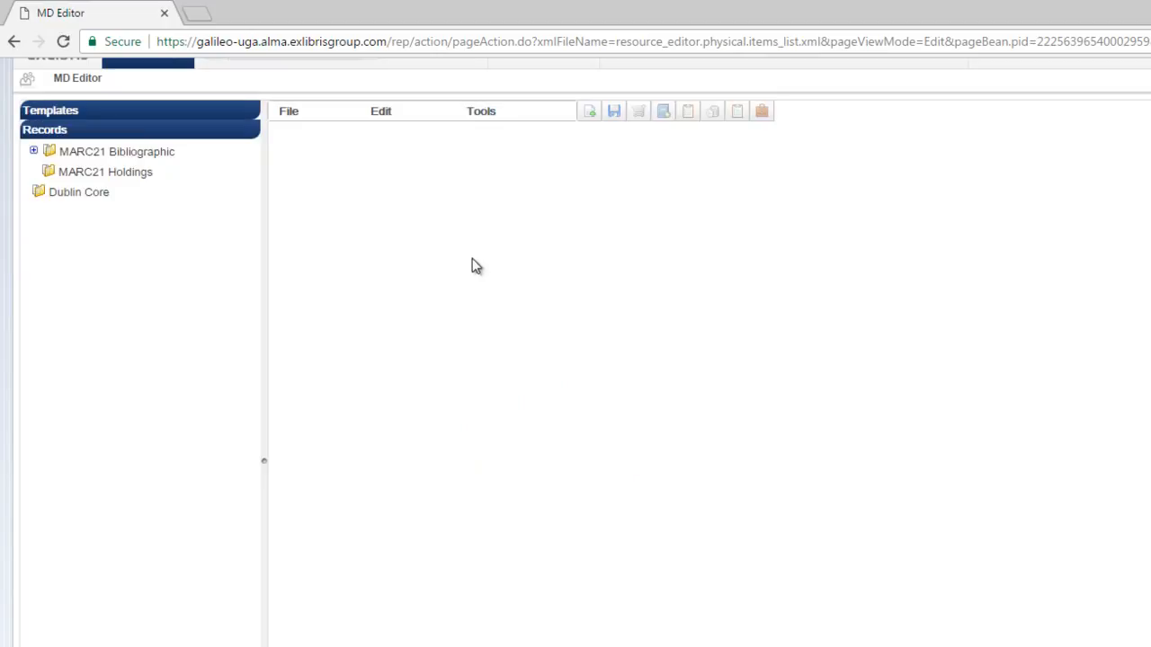
Open the bibliographic record and save and release it
{"action": "left_click", "coordinate": [34, 152]}
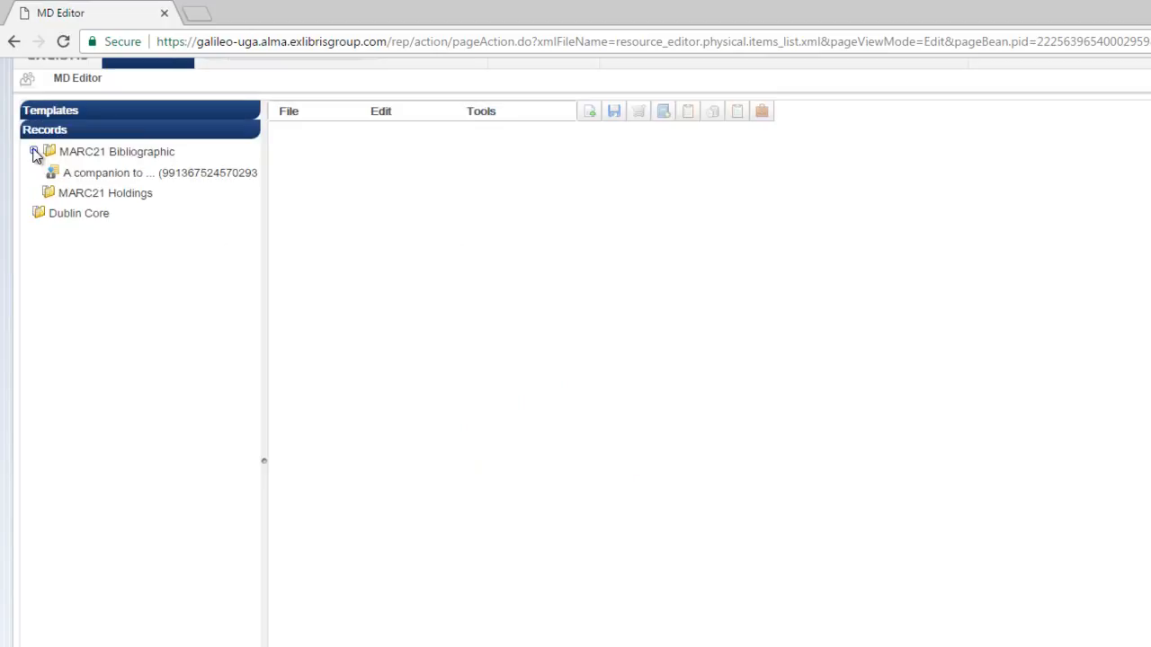
{"action": "left_click", "coordinate": [140, 175]}
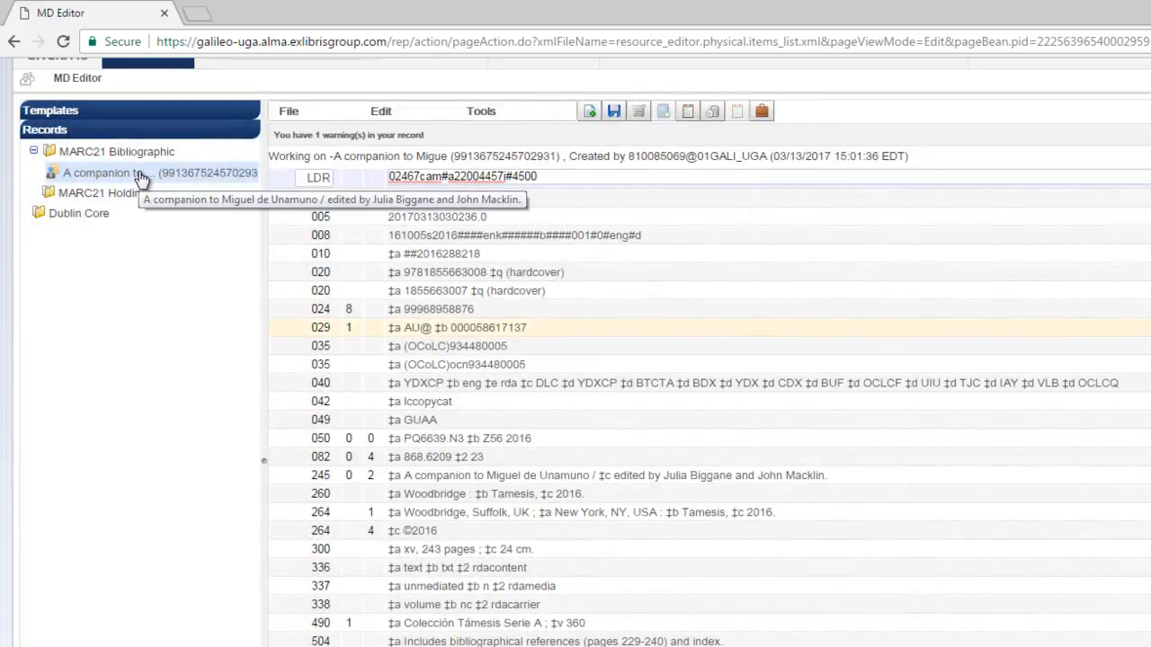
{"action": "left_click", "coordinate": [291, 115]}
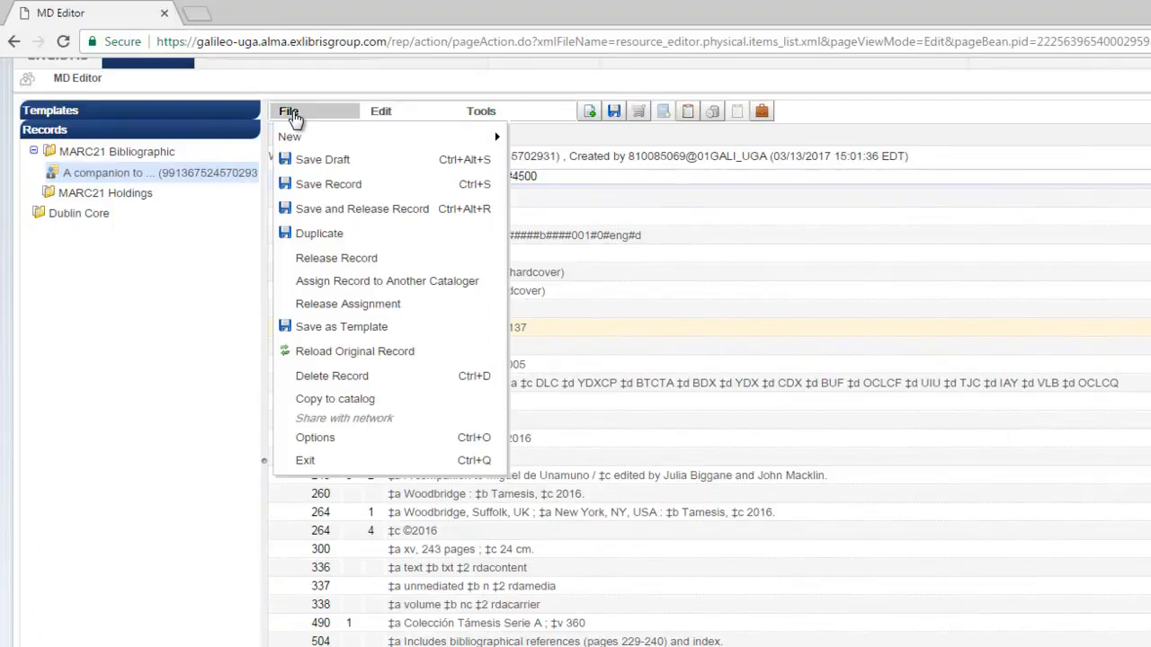
{"action": "left_click", "coordinate": [361, 213]}
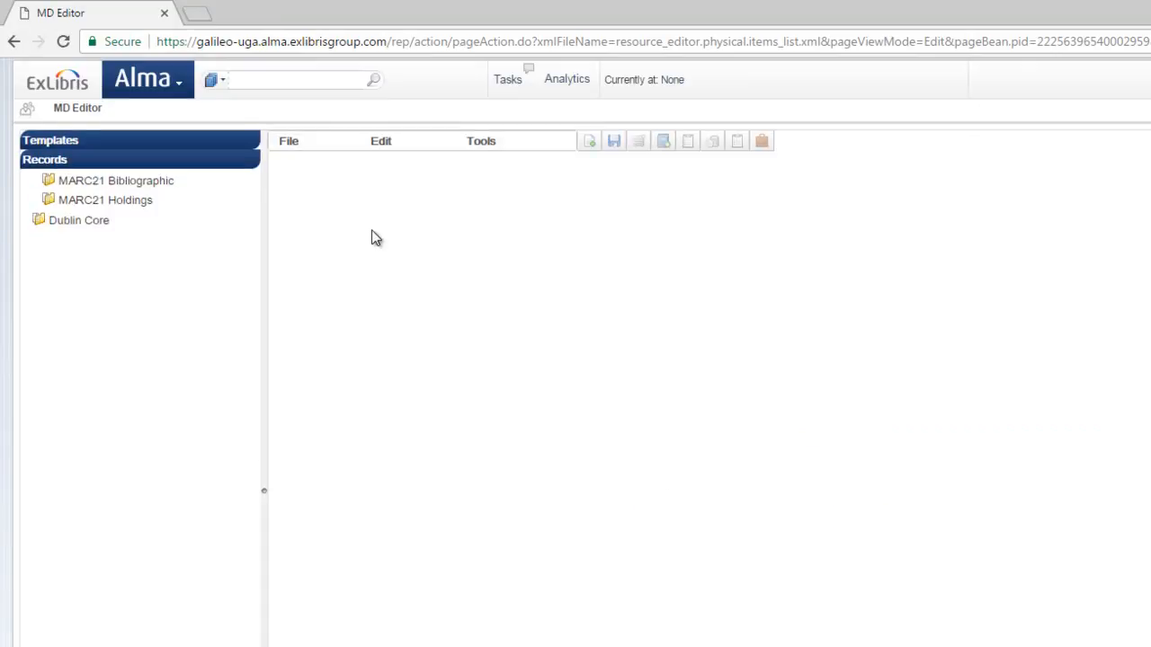
Search the repository by keyword for "companion to miguel de unamuno"
{"action": "left_click", "coordinate": [180, 87]}
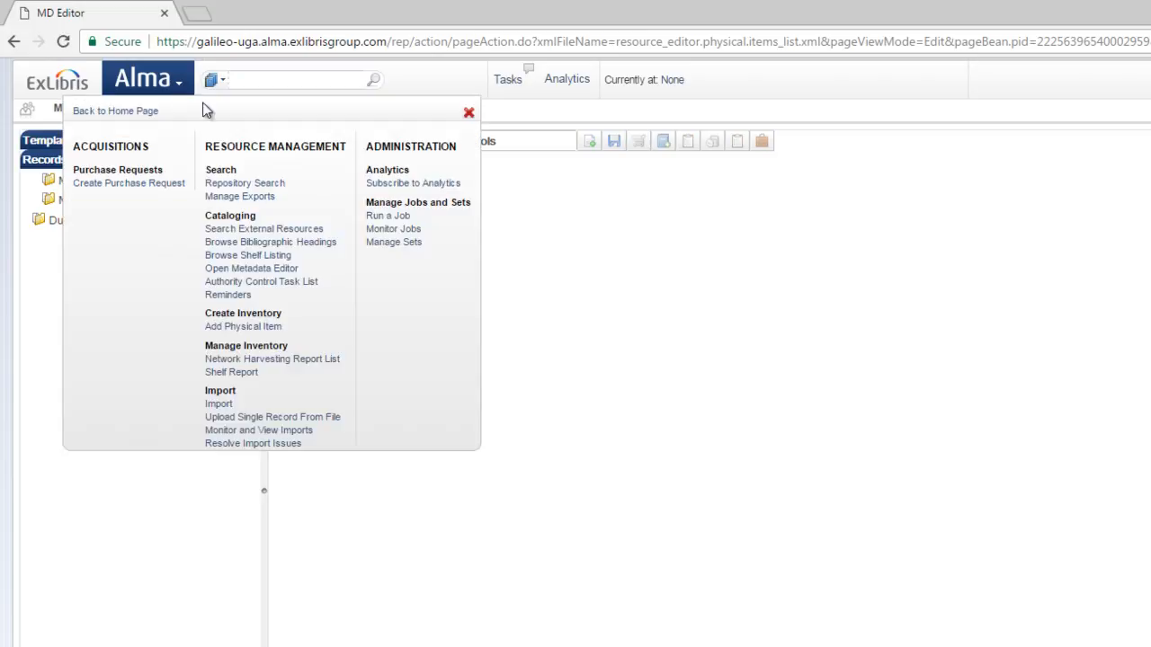
{"action": "left_click", "coordinate": [244, 180]}
{"action": "left_click", "coordinate": [680, 143]}
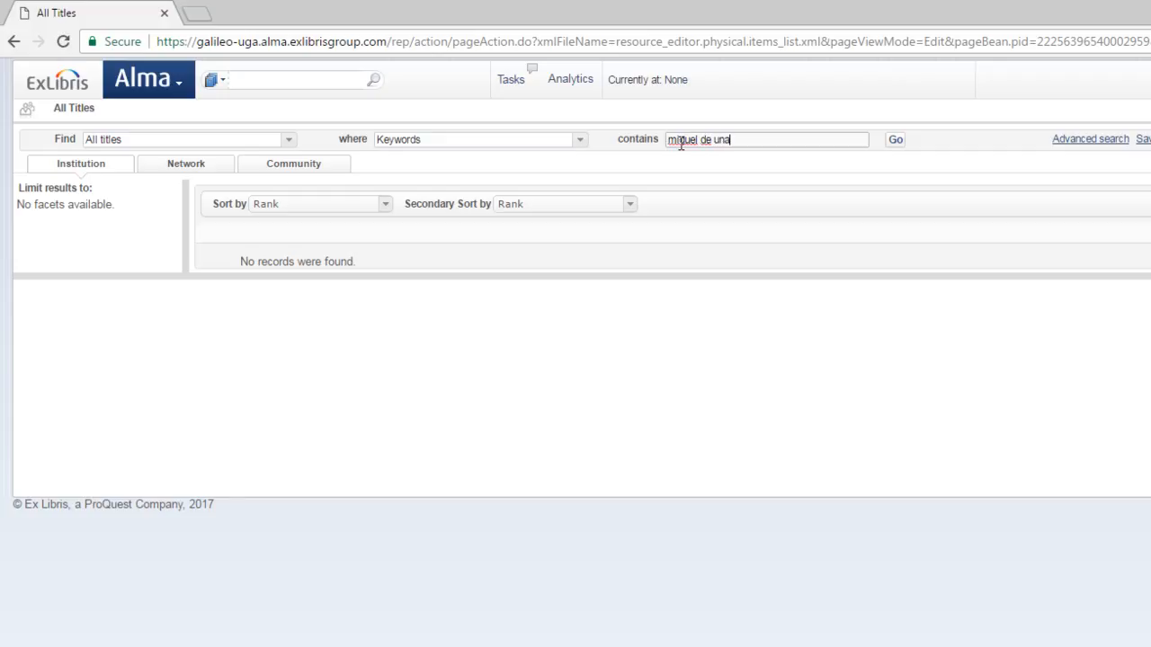
{"action": "type", "text": "Companion to"}
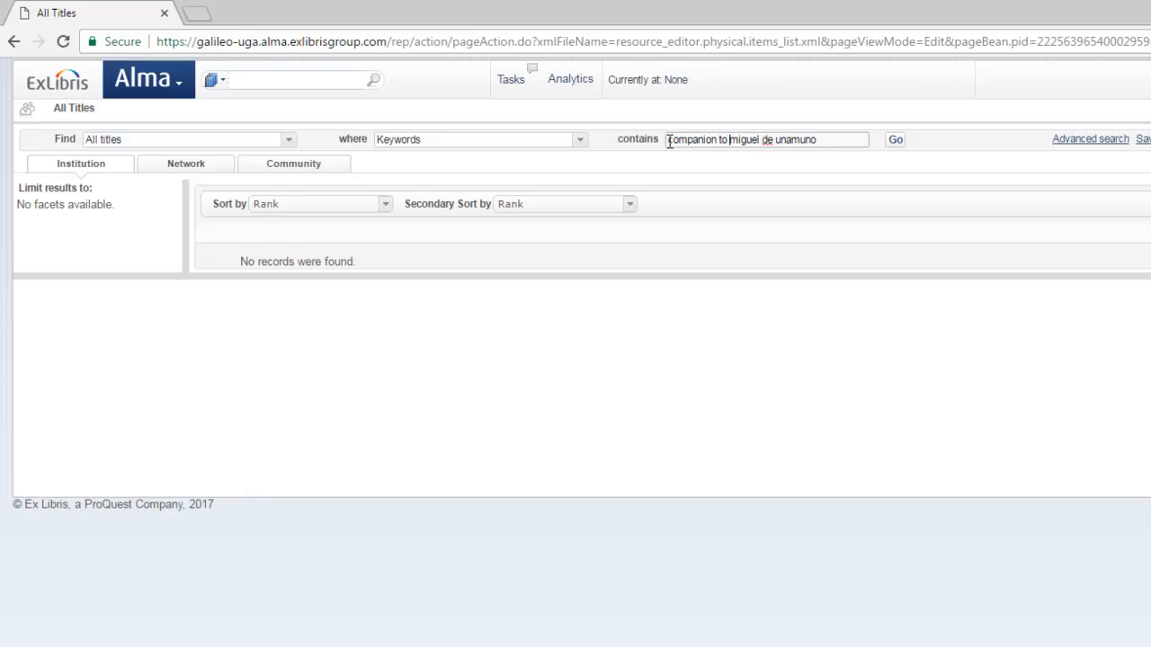
{"action": "left_click", "coordinate": [895, 137]}
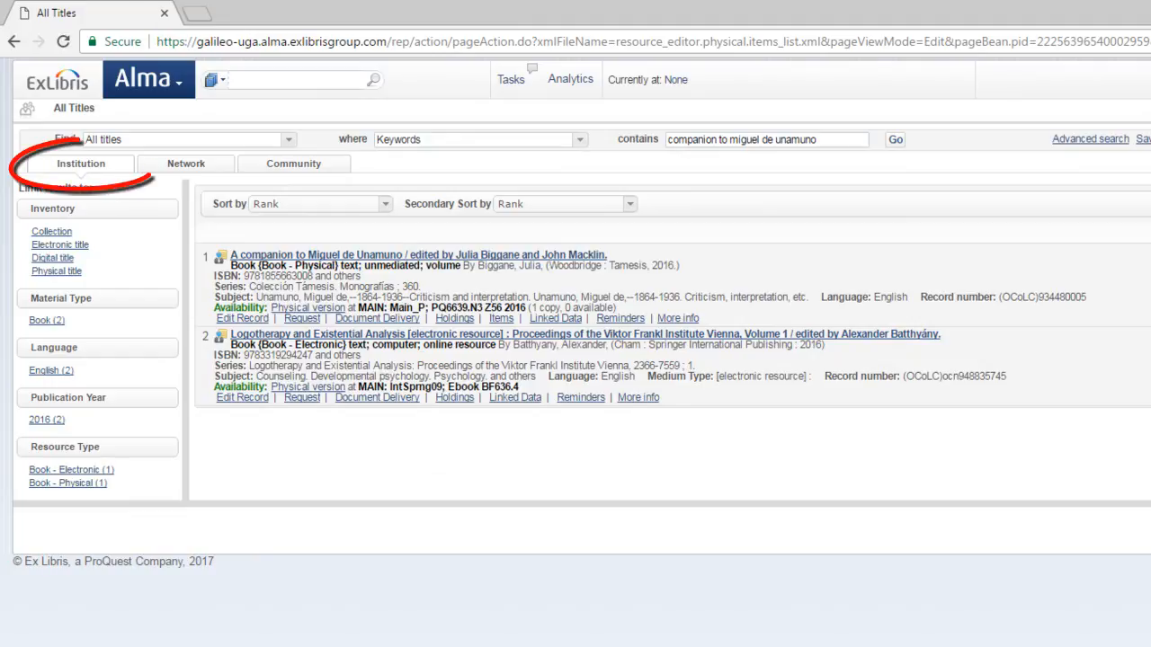
Open the found record's view to review its fields, then go back to the results
{"action": "left_click", "coordinate": [378, 255]}
{"action": "scroll", "coordinate": [517, 373], "scroll_direction": "down", "scroll_amount": 3}
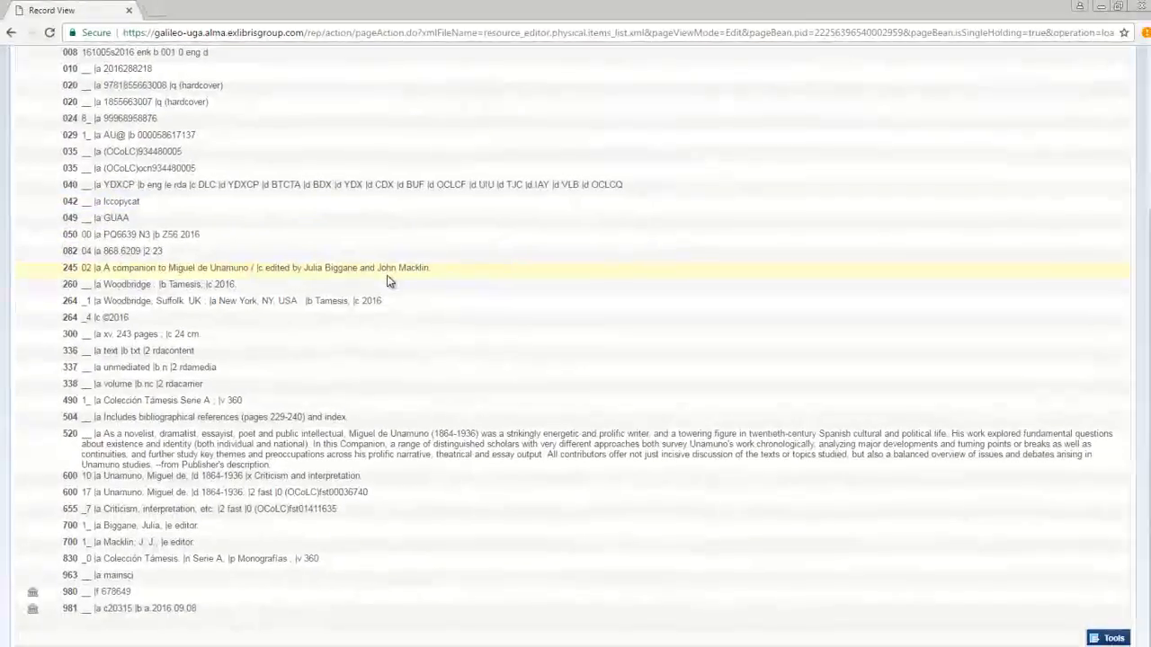
{"action": "scroll", "coordinate": [388, 281], "scroll_direction": "up", "scroll_amount": 3}
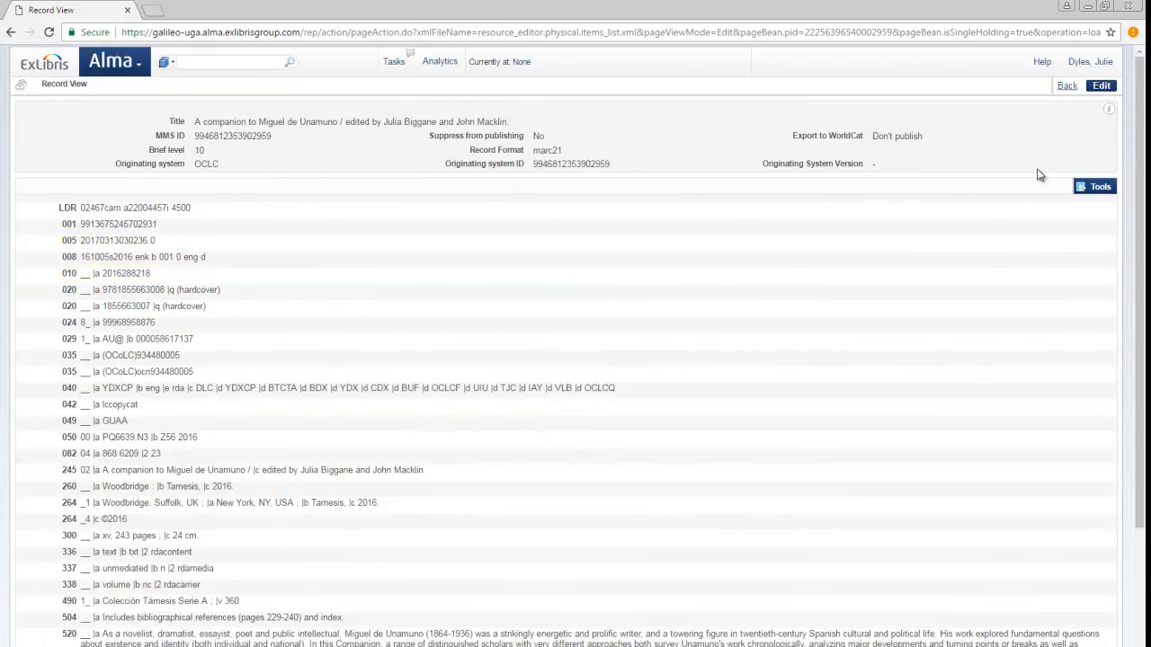
{"action": "left_click", "coordinate": [1067, 86]}
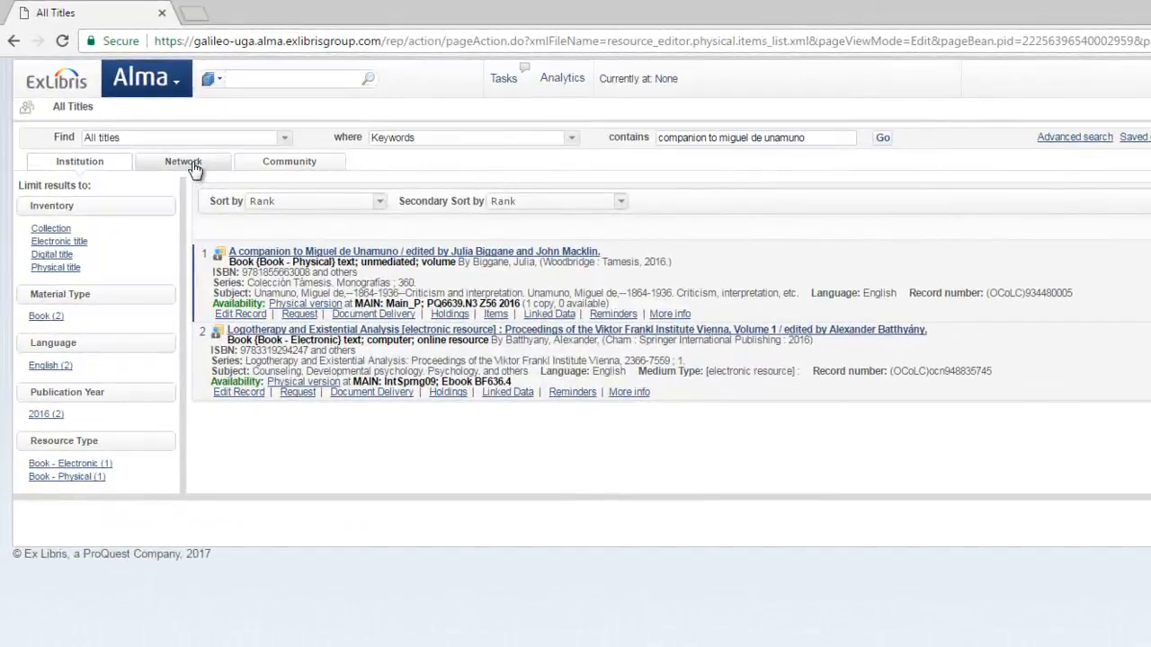
Run the same search in the Network scope
{"action": "left_click", "coordinate": [191, 161]}
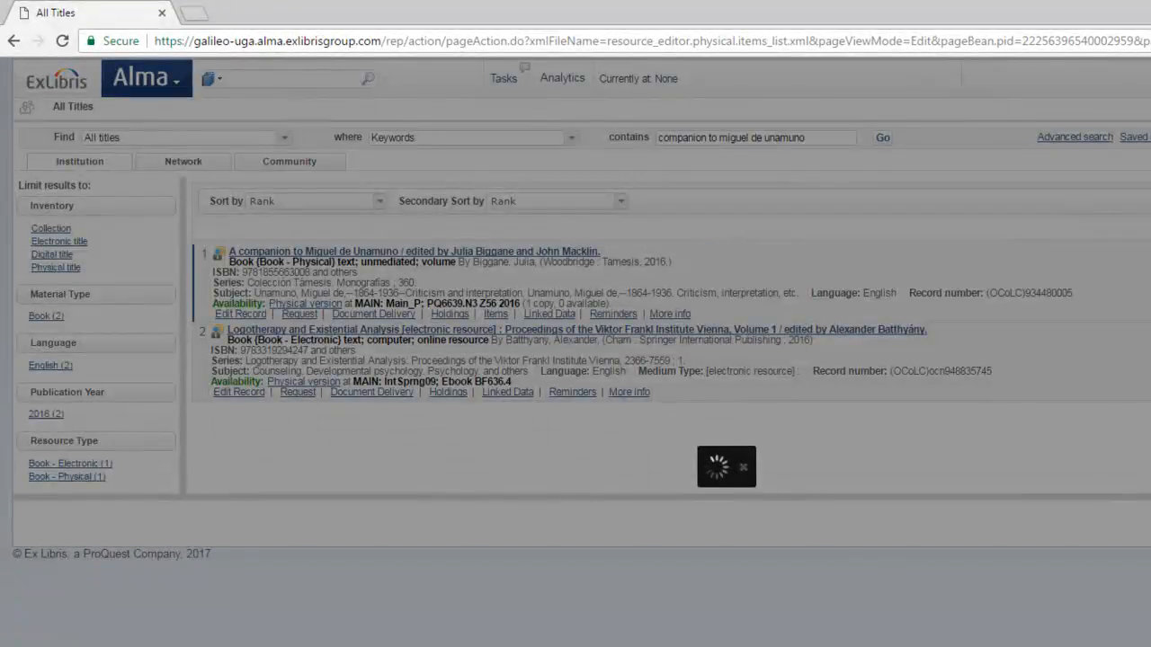